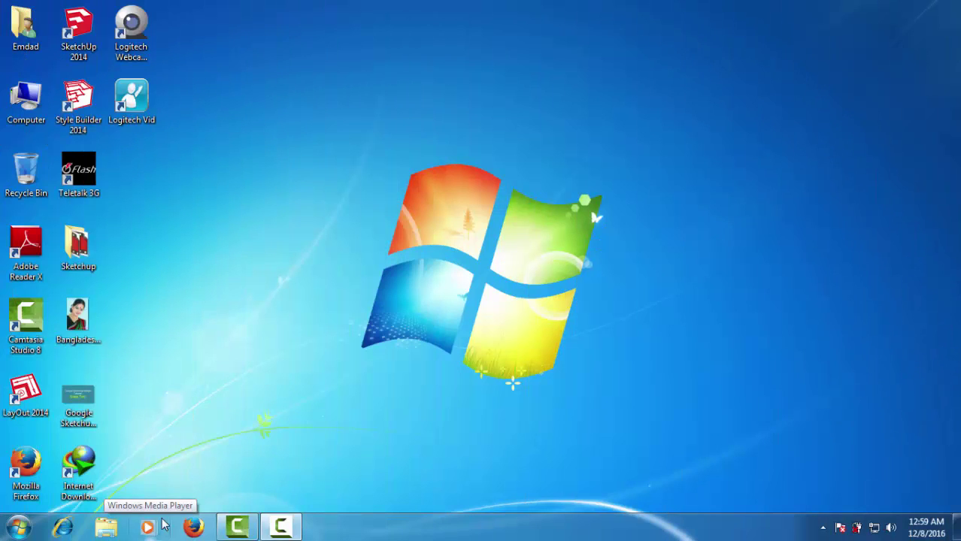
- Refresh the desktop several times through its shortcut menu
{"action": "right_click", "coordinate": [305, 181]}
{"action": "left_click", "coordinate": [344, 222]}
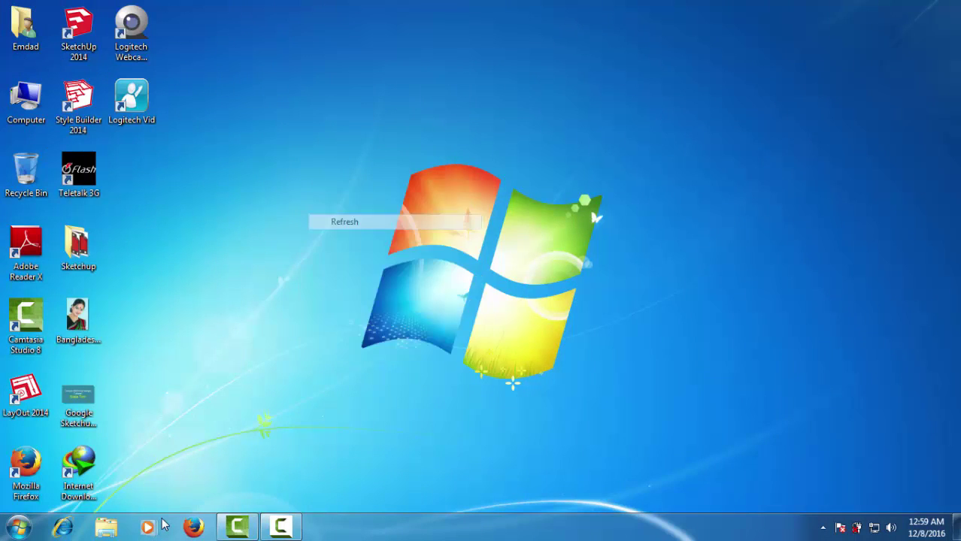
{"action": "right_click", "coordinate": [366, 135]}
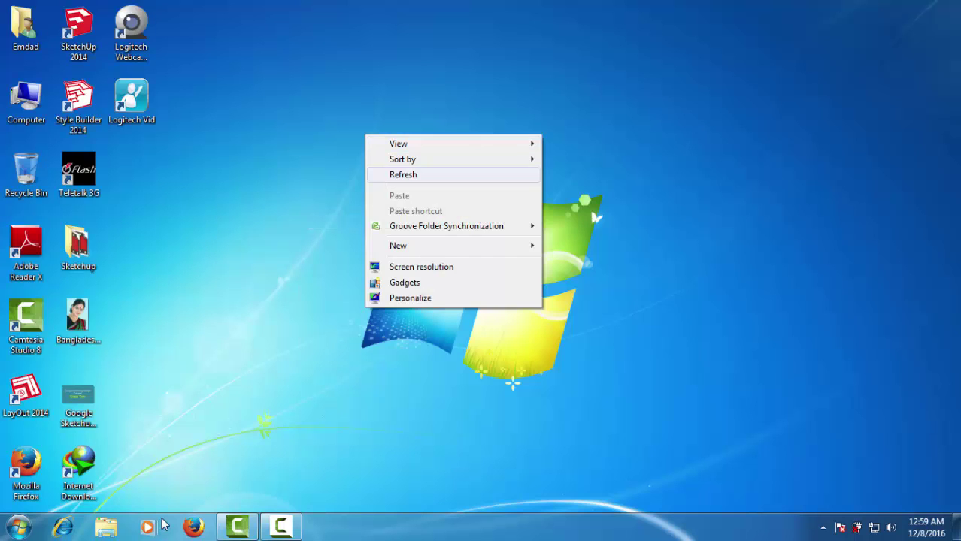
{"action": "key", "text": "Return"}
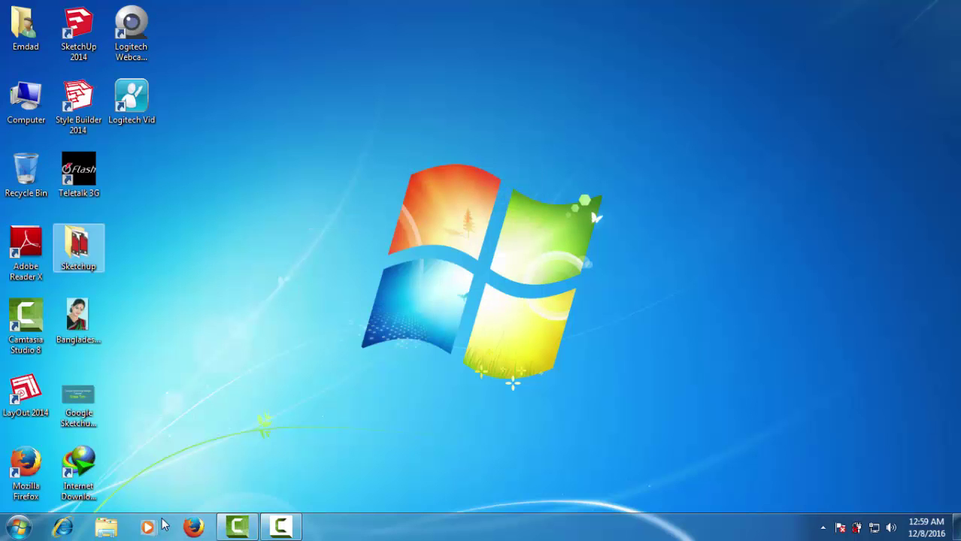
{"action": "key", "text": "shift+F10"}
{"action": "key", "text": "Return"}
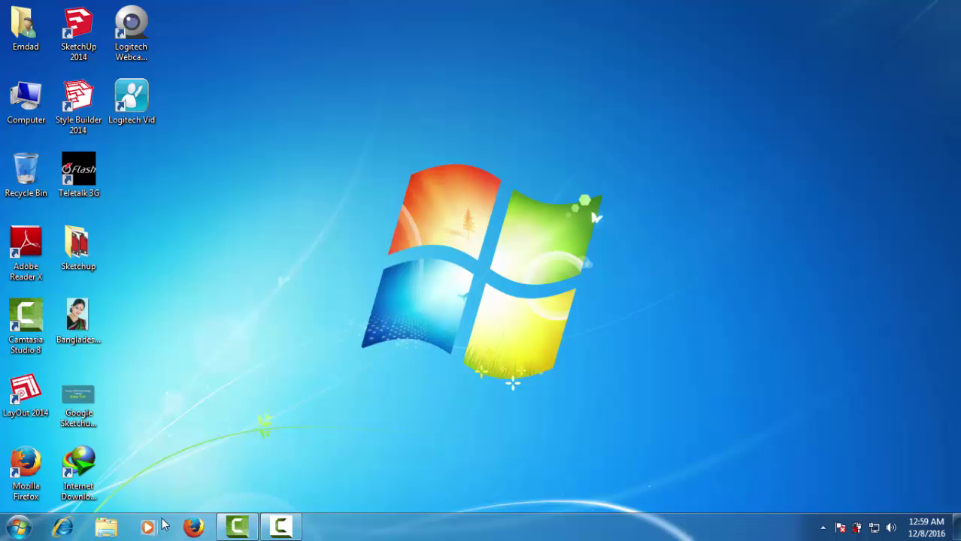
{"action": "key", "text": "shift+F10"}
{"action": "key", "text": "Return"}
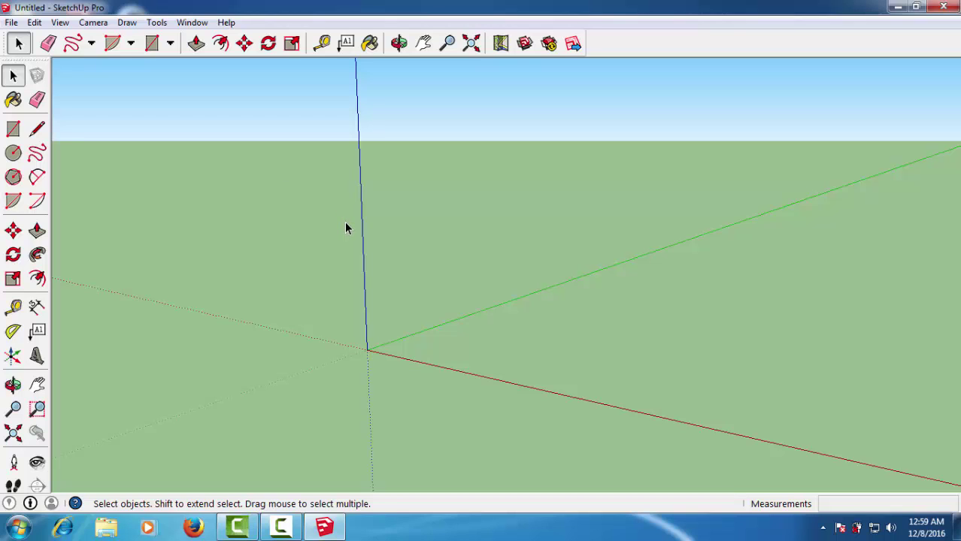
- Orbit the empty model to look down onto the ground plane around the origin
{"action": "middle_click_drag", "start_coordinate": [323, 194], "coordinate": [374, 257]}
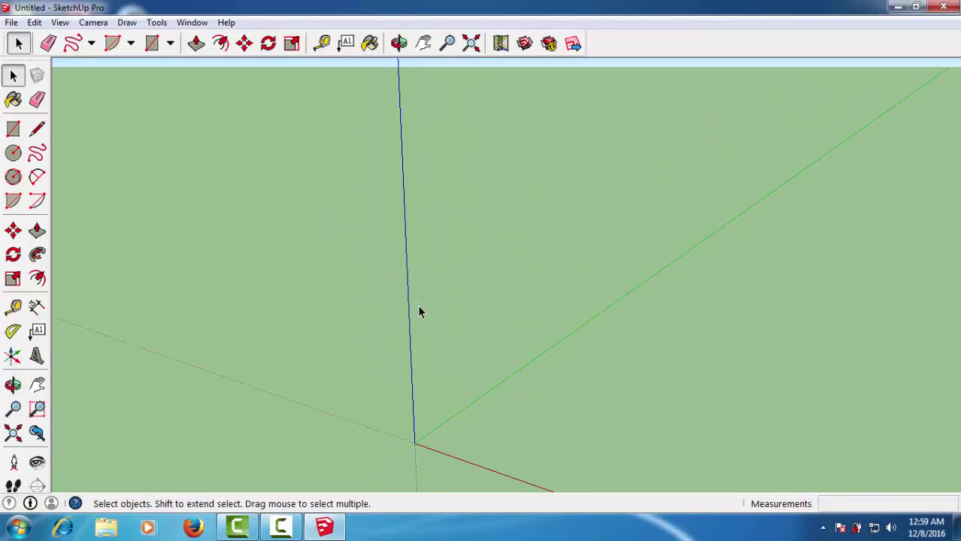
{"action": "middle_click_drag", "start_coordinate": [418, 310], "coordinate": [419, 274]}
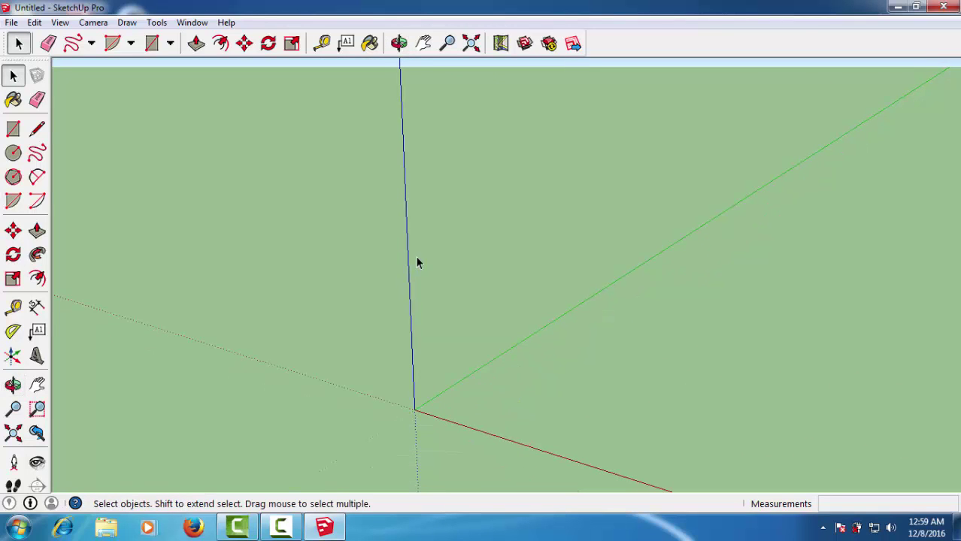
{"action": "left_click", "coordinate": [21, 155]}
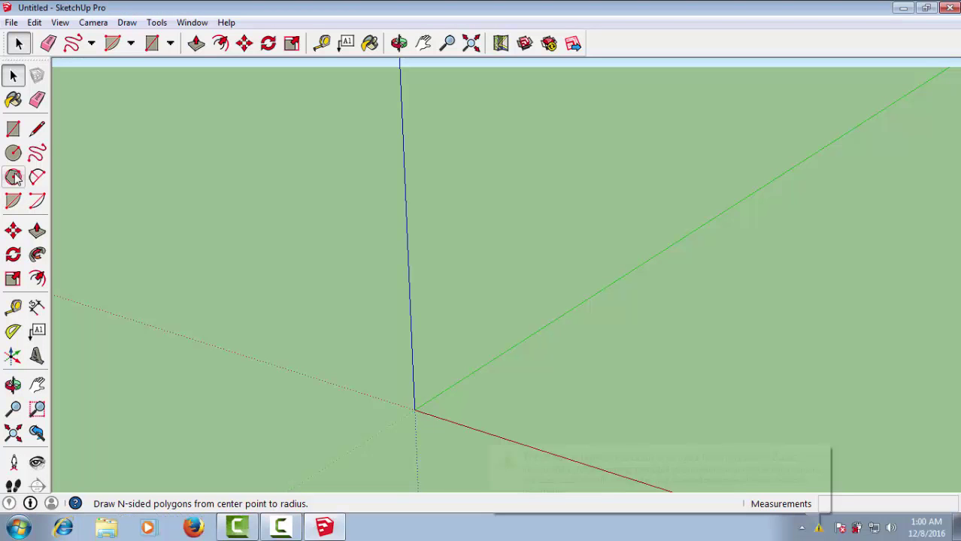
- Draw an origin-centred hexagon, undo it, and begin a new polygon at the origin
{"action": "left_click", "coordinate": [14, 178]}
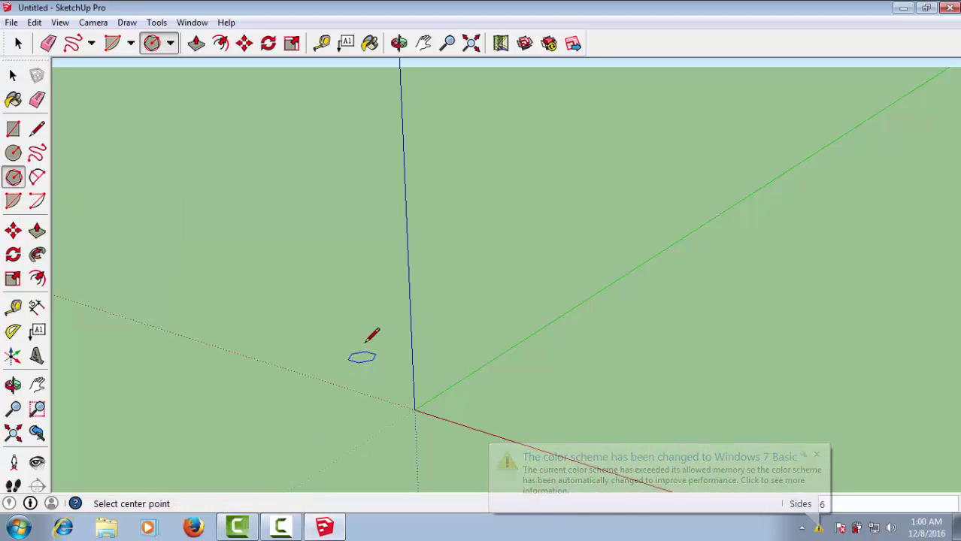
{"action": "middle_click_drag", "start_coordinate": [361, 353], "coordinate": [358, 319]}
{"action": "mouse_move", "coordinate": [335, 275]}
{"action": "middle_mouse_down"}
{"action": "mouse_move", "coordinate": [389, 303]}
{"action": "mouse_move", "coordinate": [381, 269]}
{"action": "middle_mouse_up"}
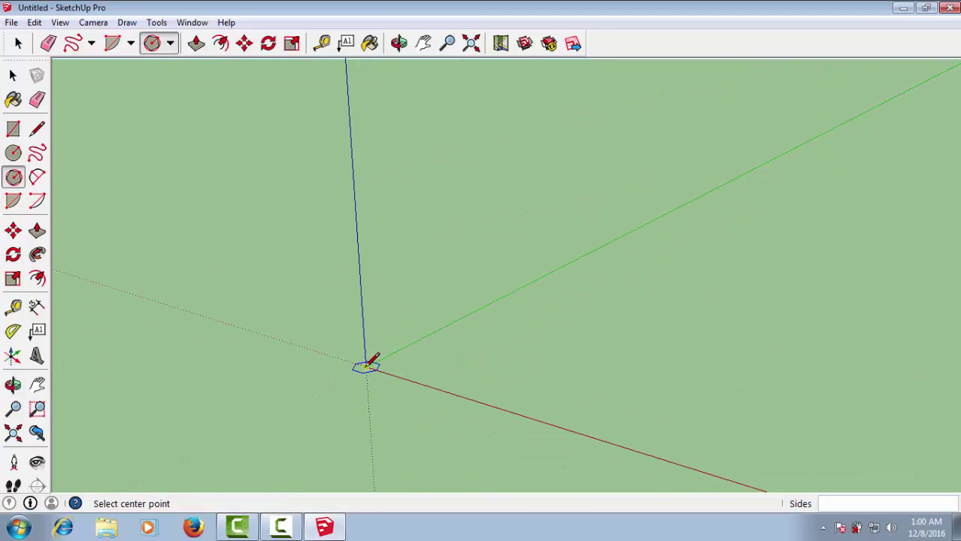
{"action": "left_click", "coordinate": [366, 366]}
{"action": "left_click", "coordinate": [443, 382]}
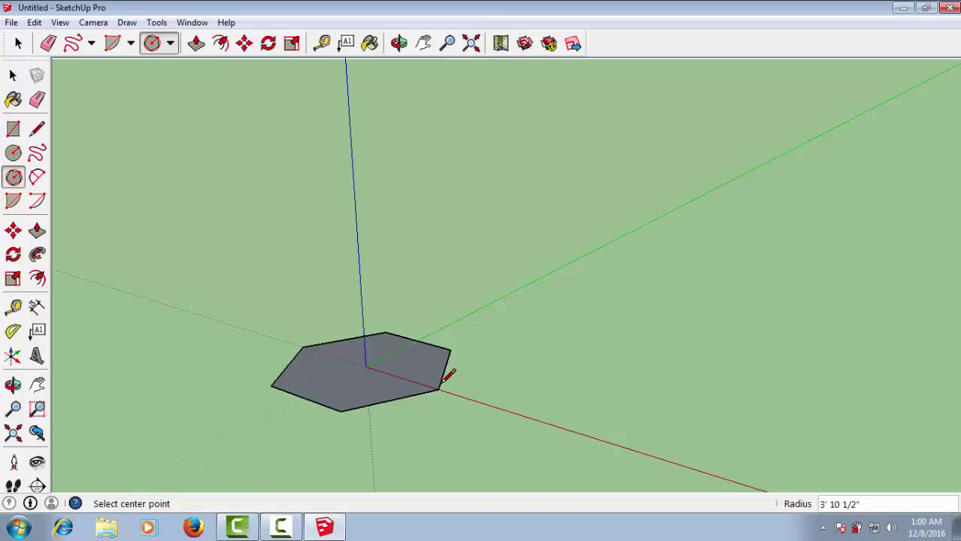
{"action": "key", "text": "ctrl+z"}
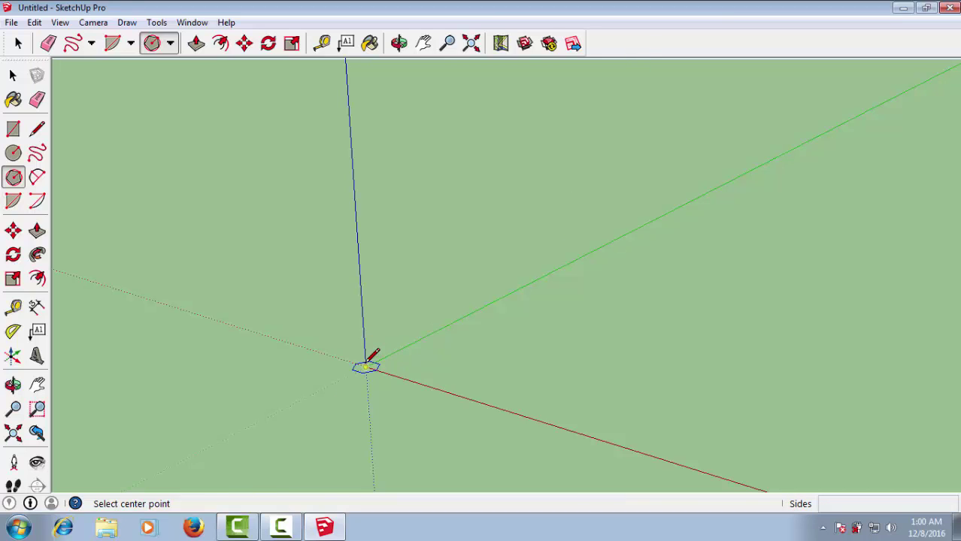
{"action": "left_click", "coordinate": [366, 367]}
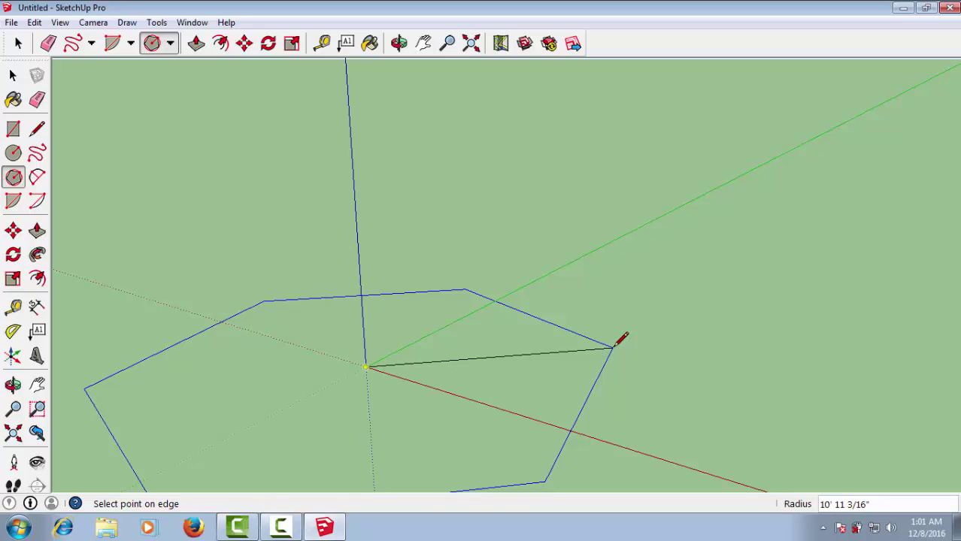
- Draw origin-centred hexagons with exact radii 5, 15 and 30, undoing the radius-15 one
{"action": "type", "text": "5"}
{"action": "key", "text": "Return"}
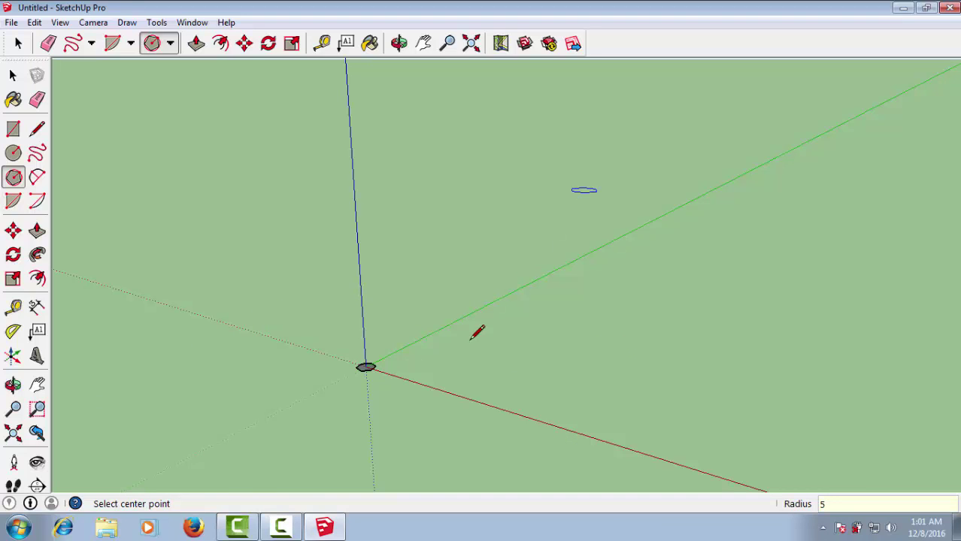
{"action": "left_click", "coordinate": [366, 368]}
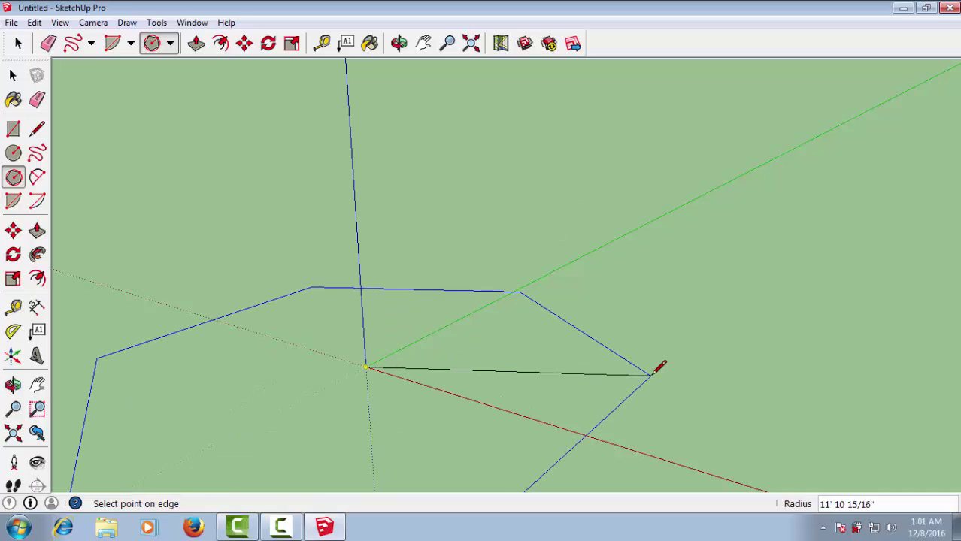
{"action": "type", "text": "15"}
{"action": "key", "text": "Return"}
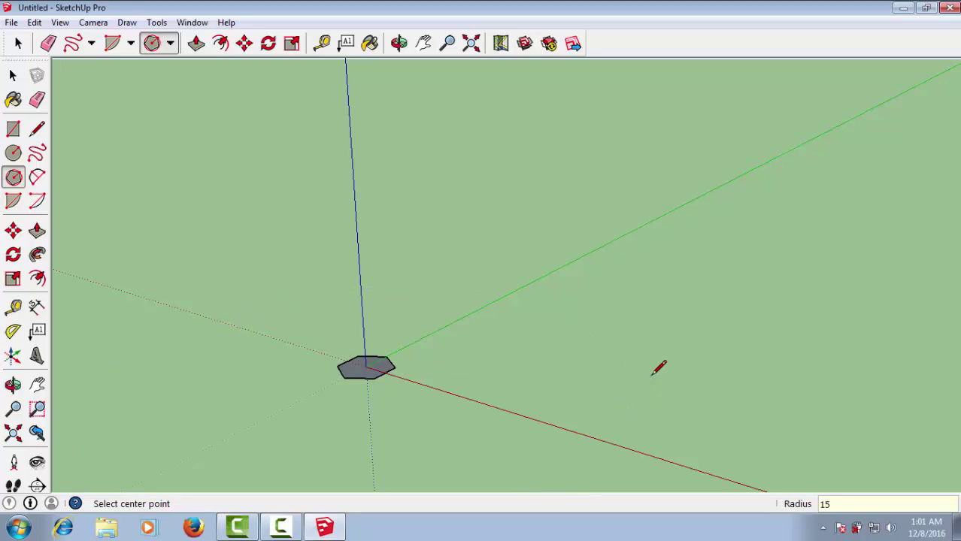
{"action": "key", "text": "ctrl+z"}
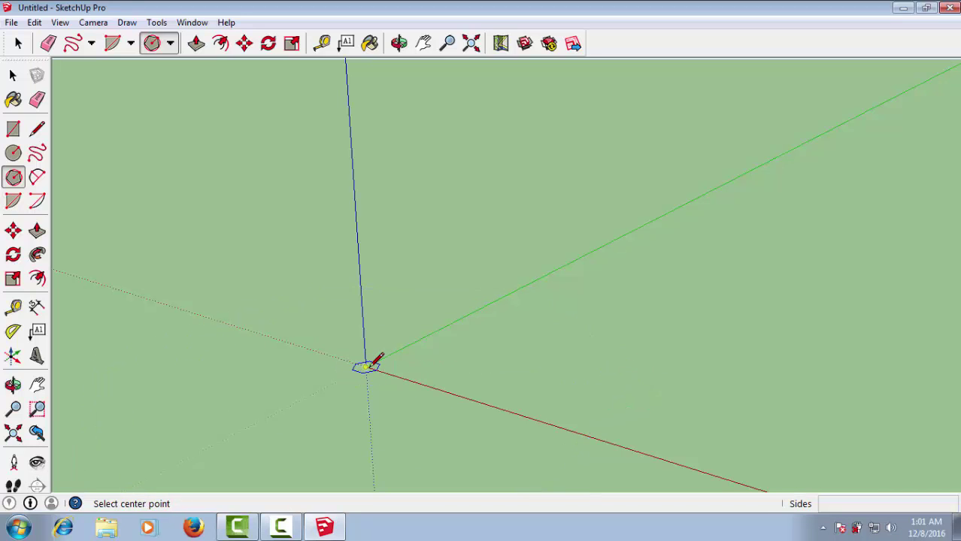
{"action": "left_click", "coordinate": [365, 367]}
{"action": "type", "text": "3"}
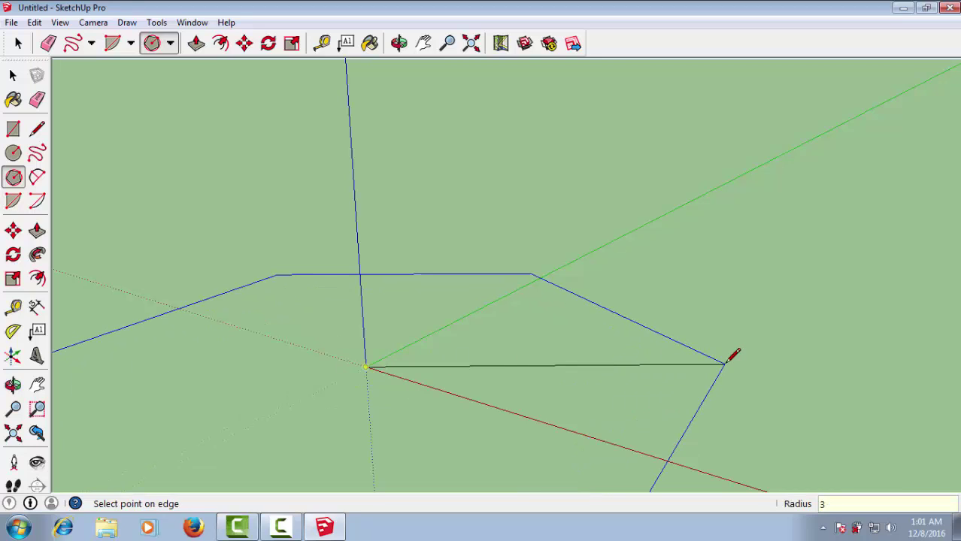
{"action": "type", "text": "0"}
{"action": "key", "text": "Return"}
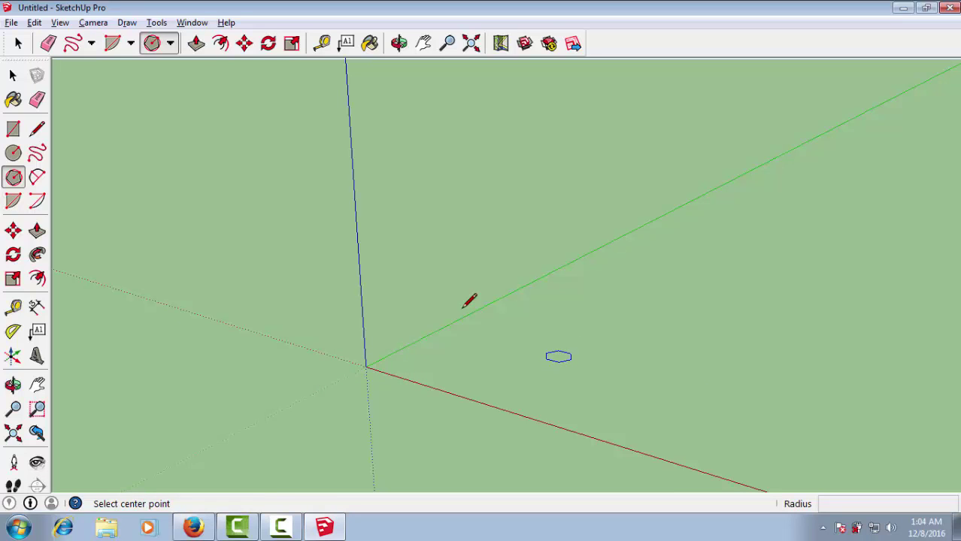
- Draw a hexagon at the origin, then undo it
{"action": "left_click", "coordinate": [366, 367]}
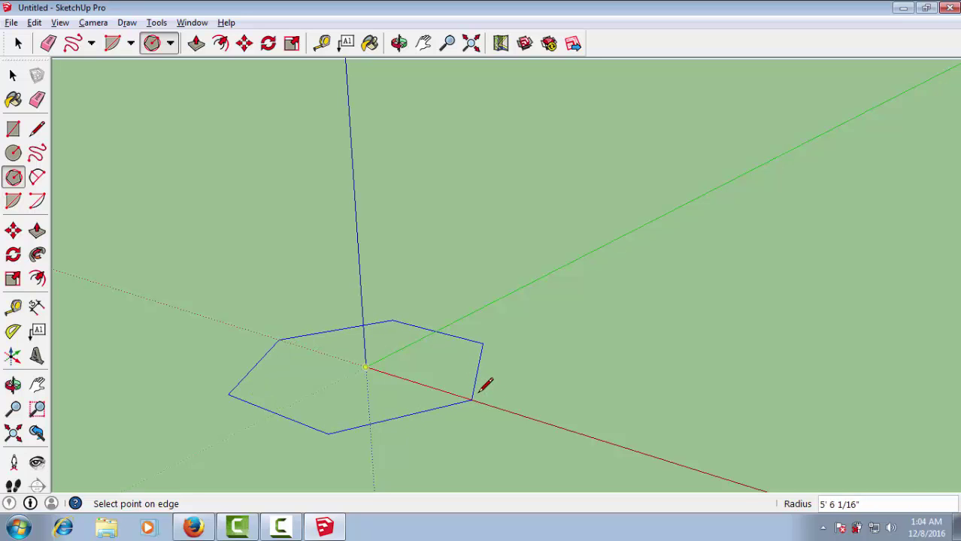
{"action": "left_click", "coordinate": [486, 401]}
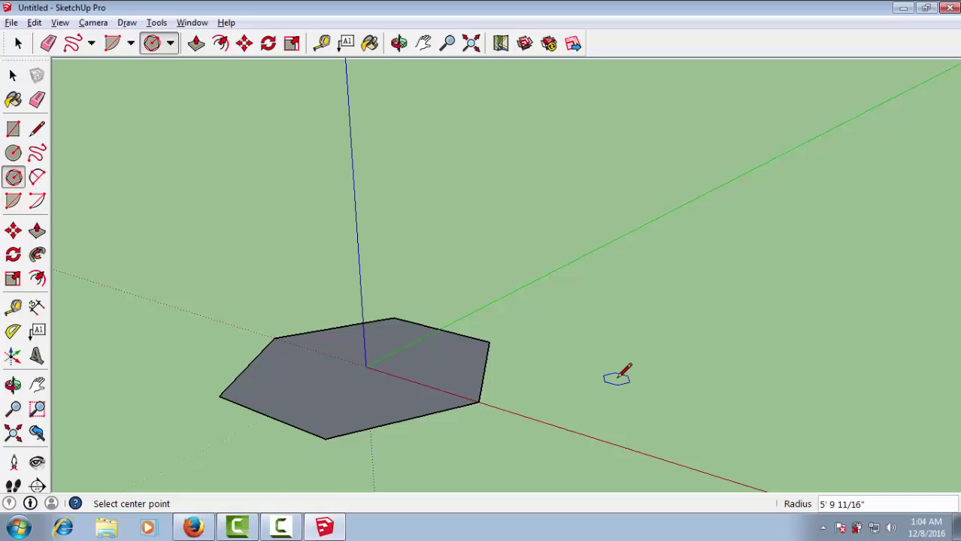
{"action": "key", "text": "ctrl+z"}
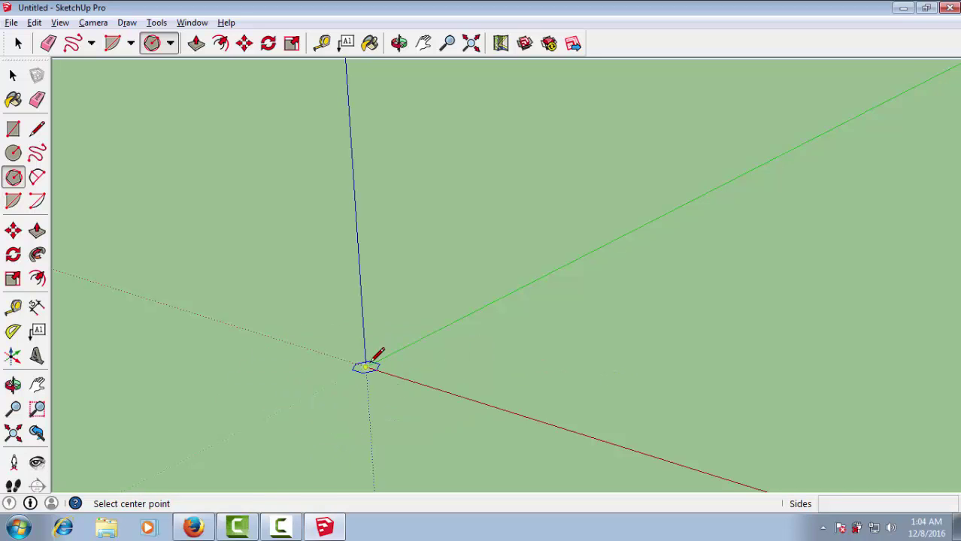
- Set the polygon side count to 5, then 3, then 20, and cancel without drawing
{"action": "left_click", "coordinate": [369, 364]}
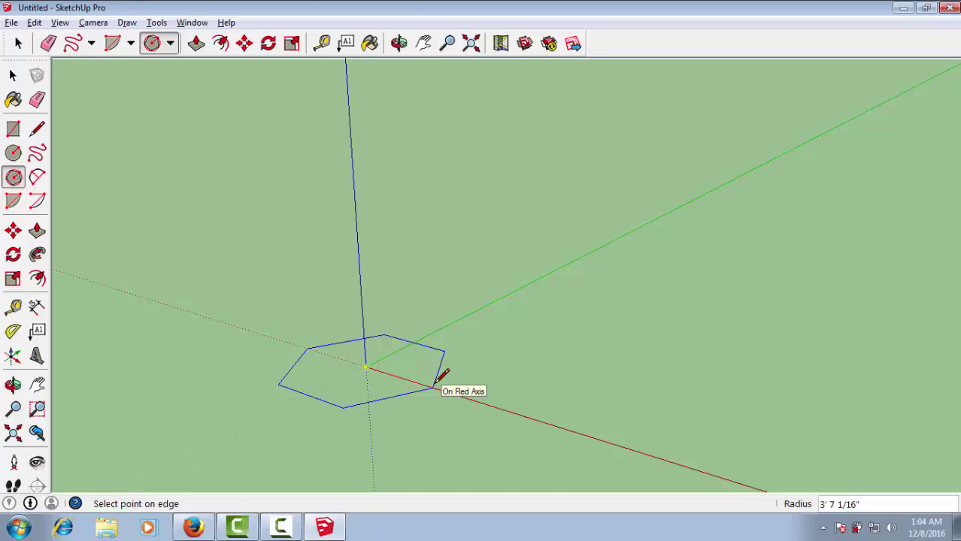
{"action": "type", "text": "5s"}
{"action": "key", "text": "Return"}
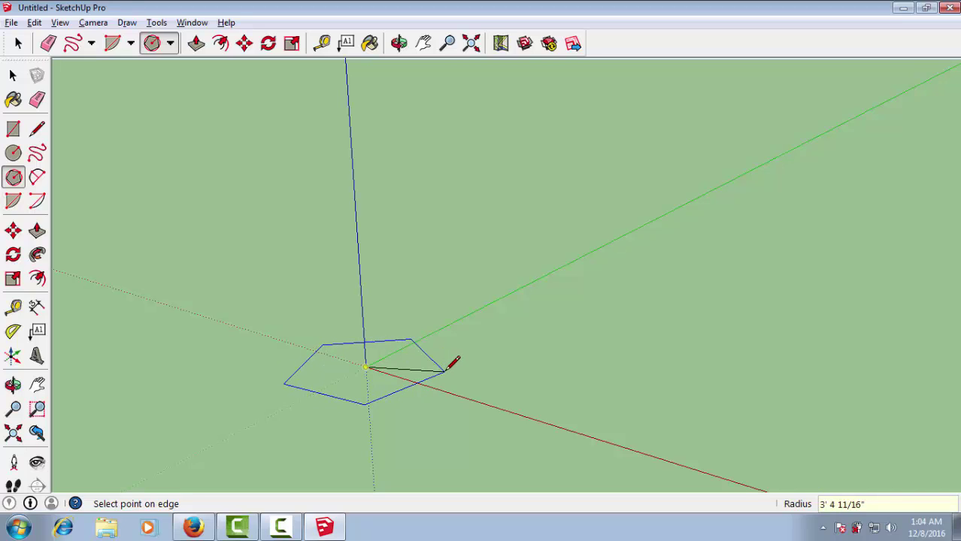
{"action": "type", "text": "3s"}
{"action": "key", "text": "Return"}
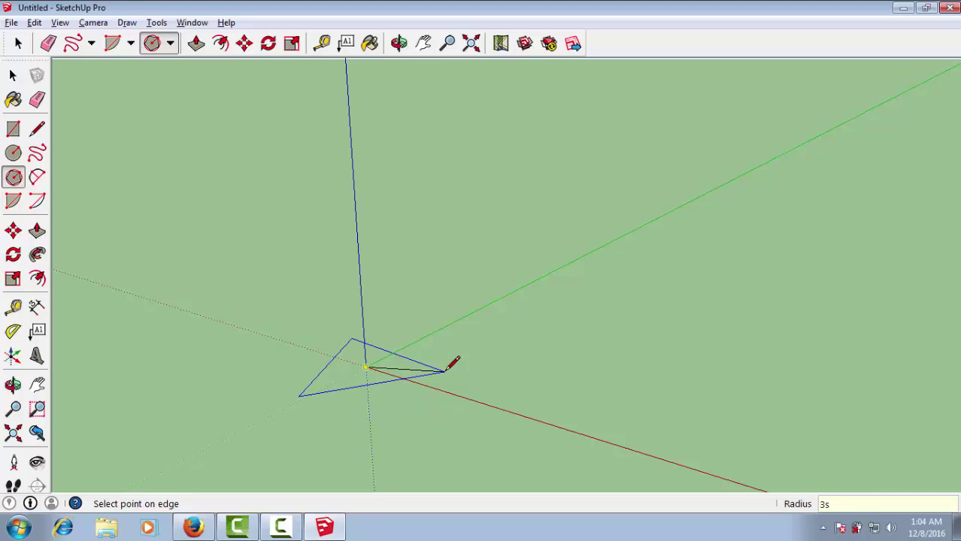
{"action": "type", "text": "2"}
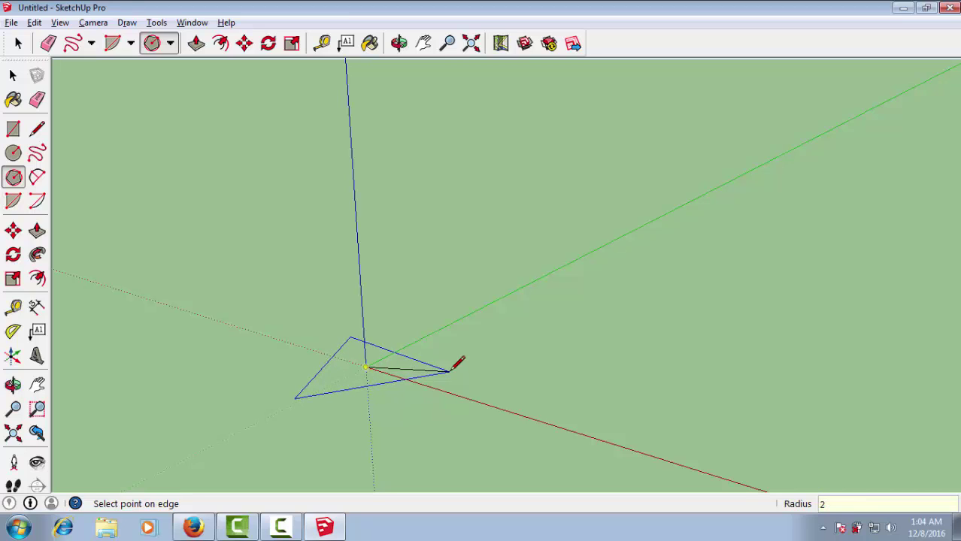
{"action": "type", "text": "0s"}
{"action": "key", "text": "Return"}
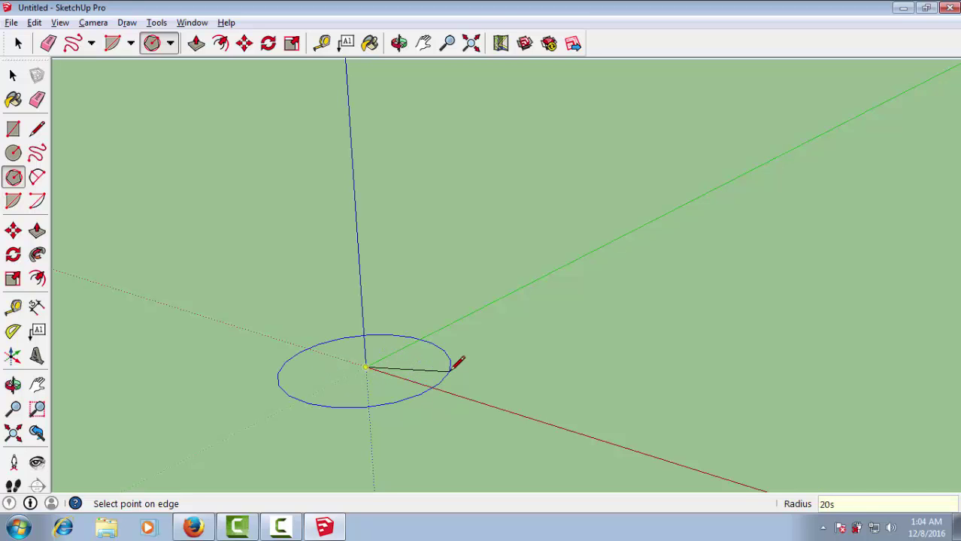
{"action": "key", "text": "Escape"}
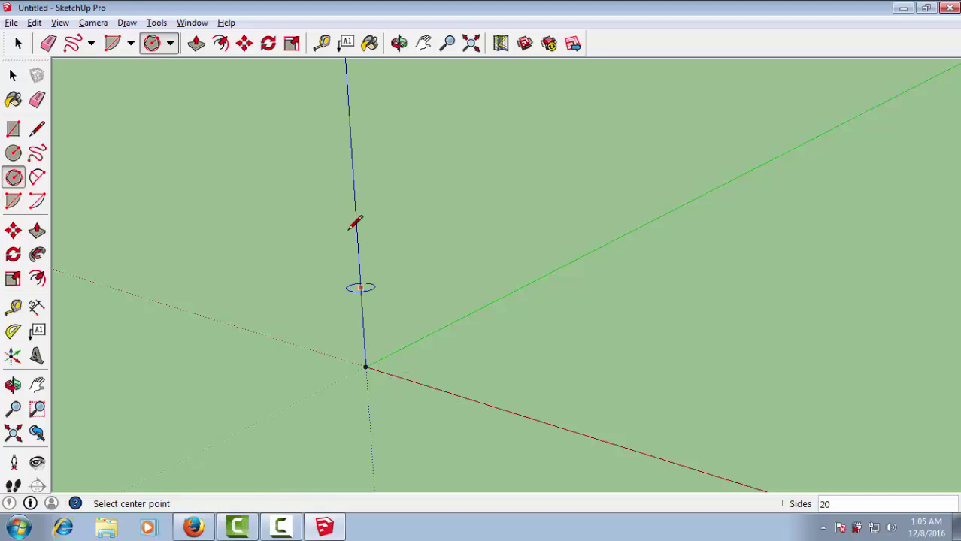
- Draw a filled circle centred on the origin
{"action": "left_click", "coordinate": [14, 153]}
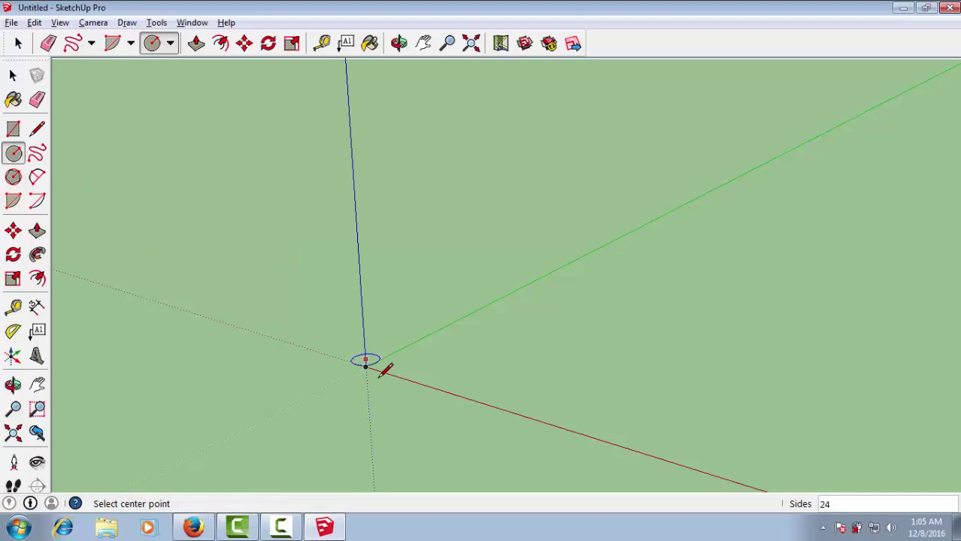
{"action": "left_click", "coordinate": [365, 367]}
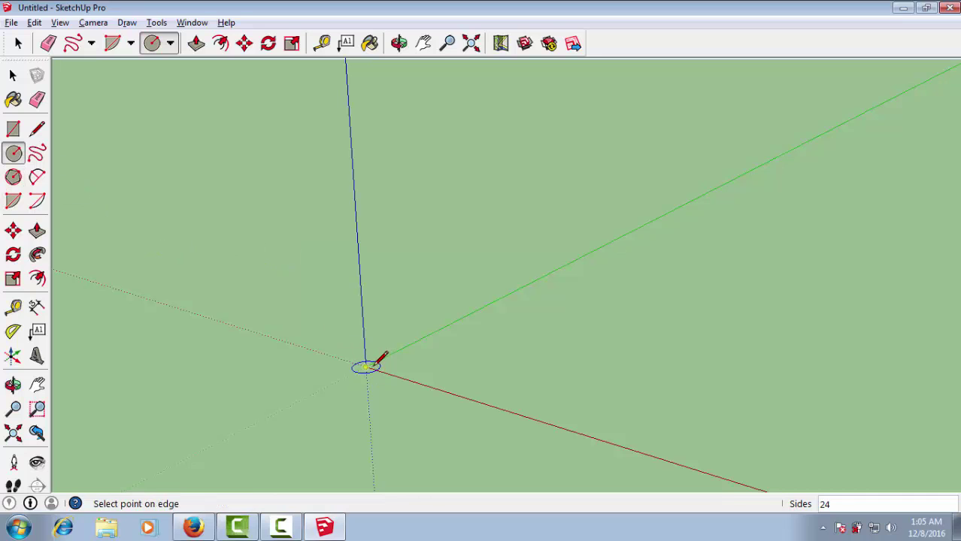
{"action": "left_click", "coordinate": [413, 372]}
- Draw a filled 20-sided polygon on the red axis beside the circle
{"action": "left_click", "coordinate": [14, 177]}
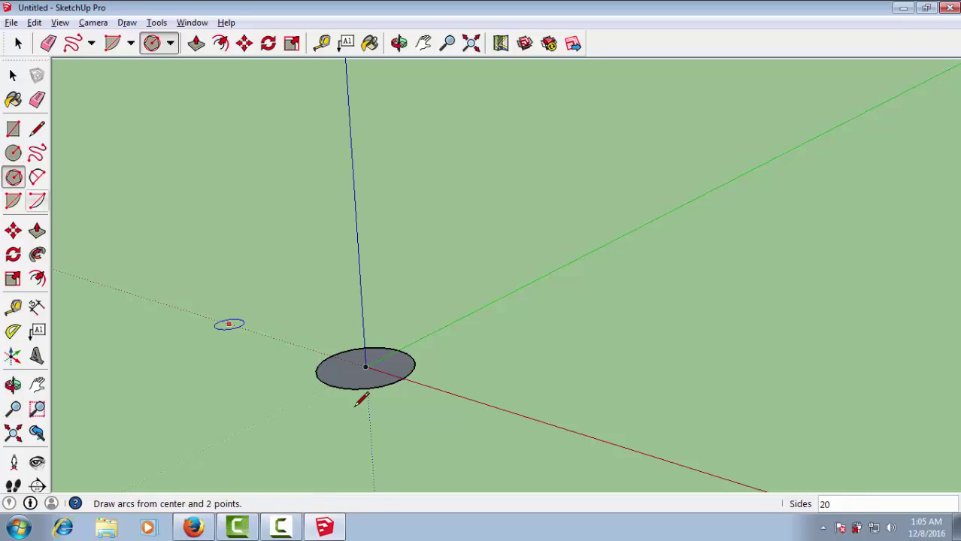
{"action": "left_click", "coordinate": [494, 407]}
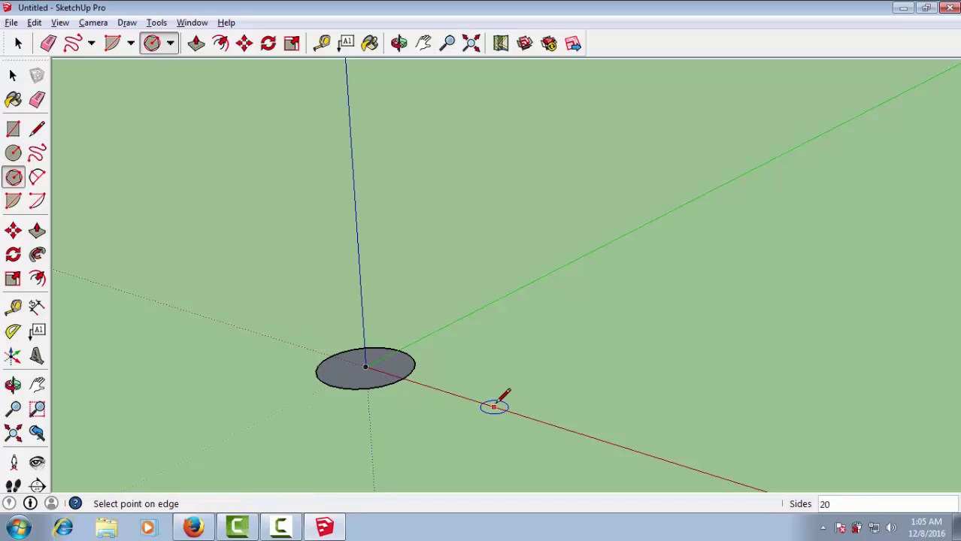
{"action": "left_click", "coordinate": [549, 418]}
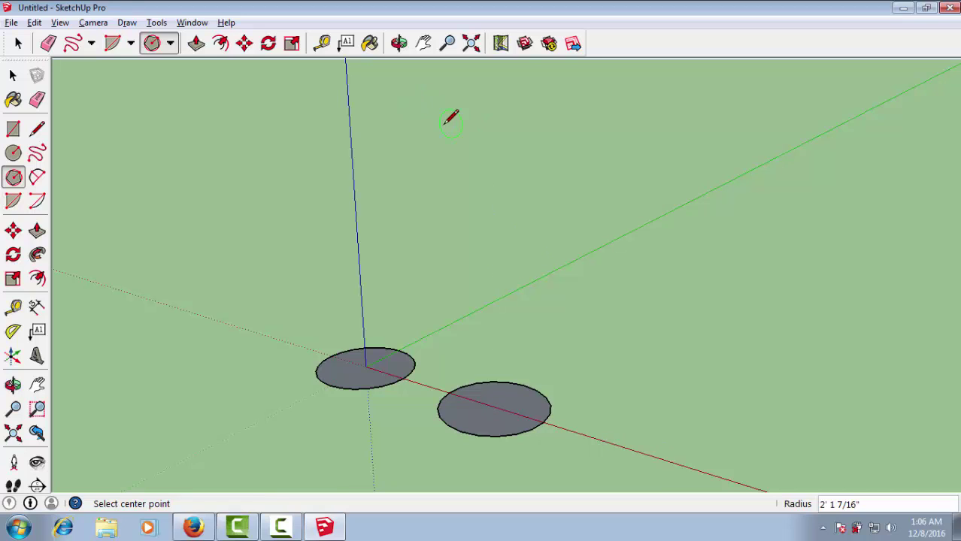
- Select and delete the 20-sided shape on the red axis
{"action": "left_click", "coordinate": [196, 42]}
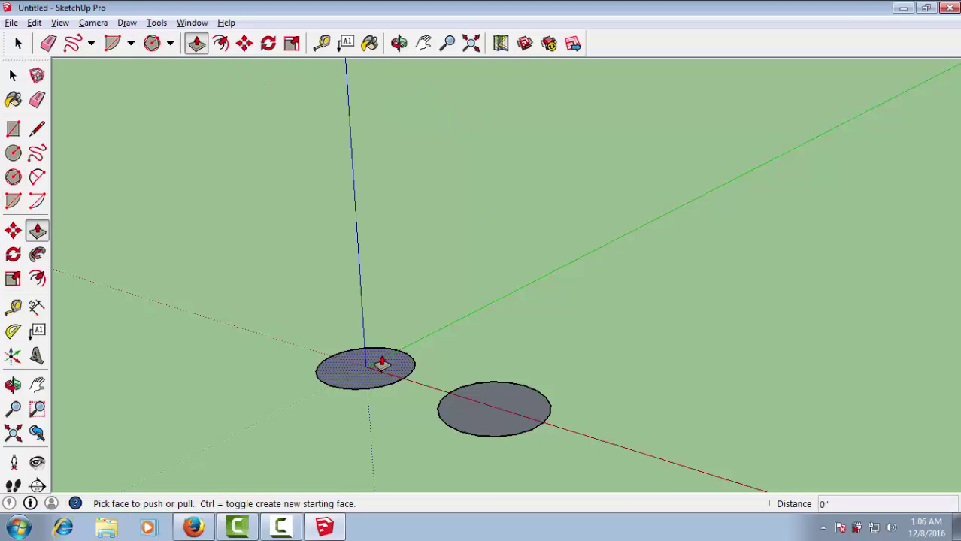
{"action": "key", "text": "space"}
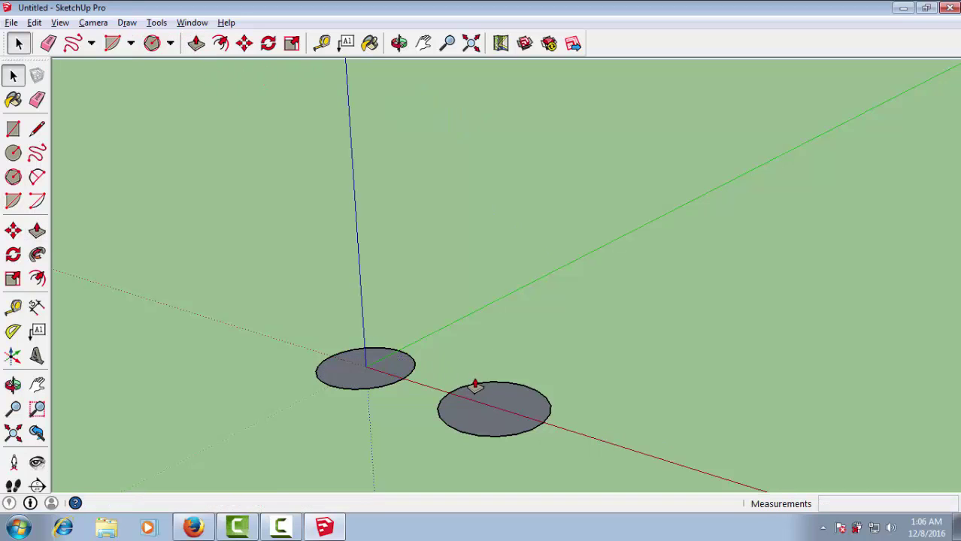
{"action": "left_click_drag", "start_coordinate": [436, 477], "coordinate": [568, 349]}
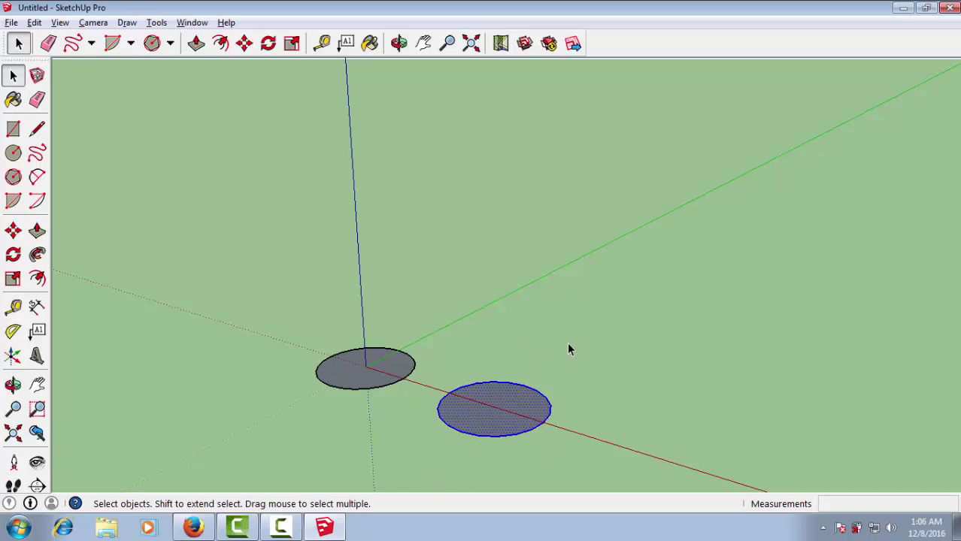
{"action": "key", "text": "Delete"}
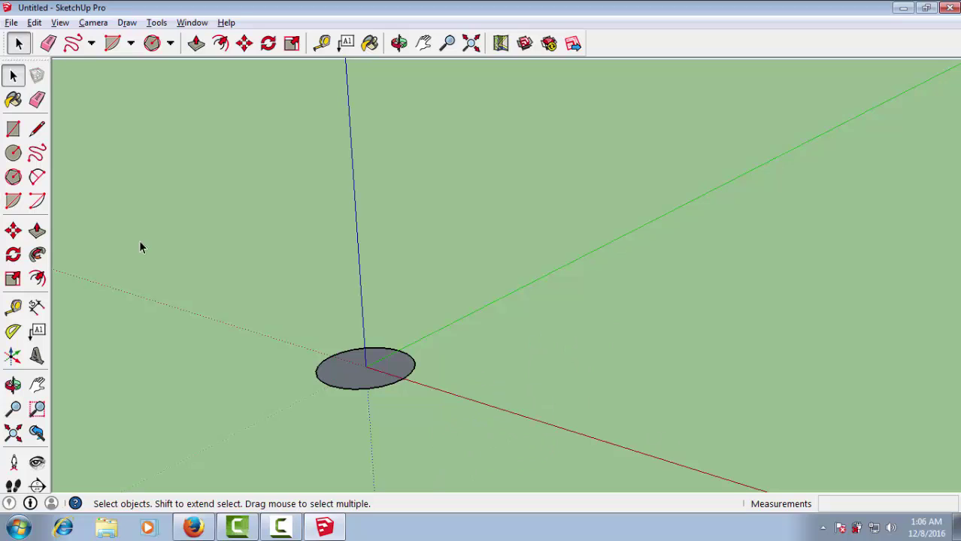
- Draw a filled six-sided polygon on the red axis using 6s
{"action": "left_click", "coordinate": [13, 177]}
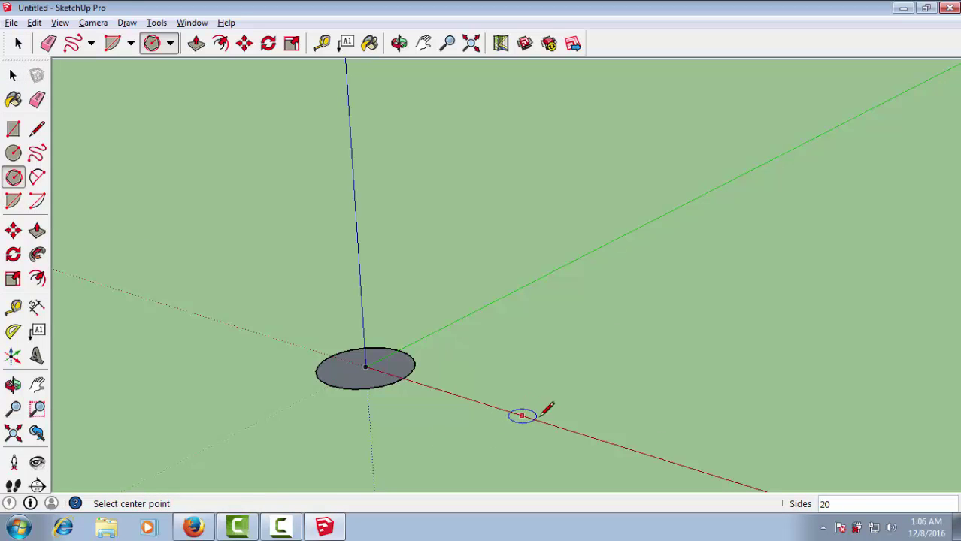
{"action": "left_click", "coordinate": [521, 415]}
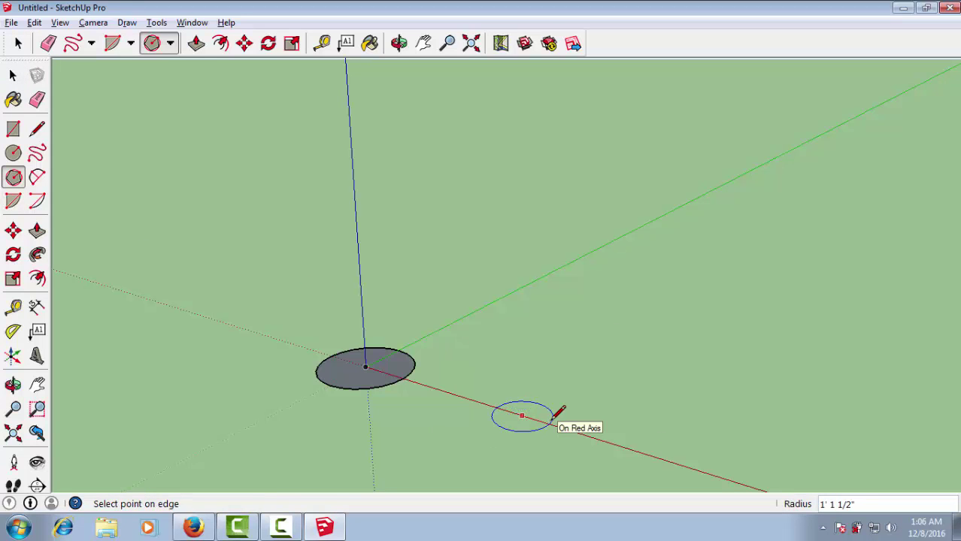
{"action": "type", "text": "6"}
{"action": "key", "text": "Return"}
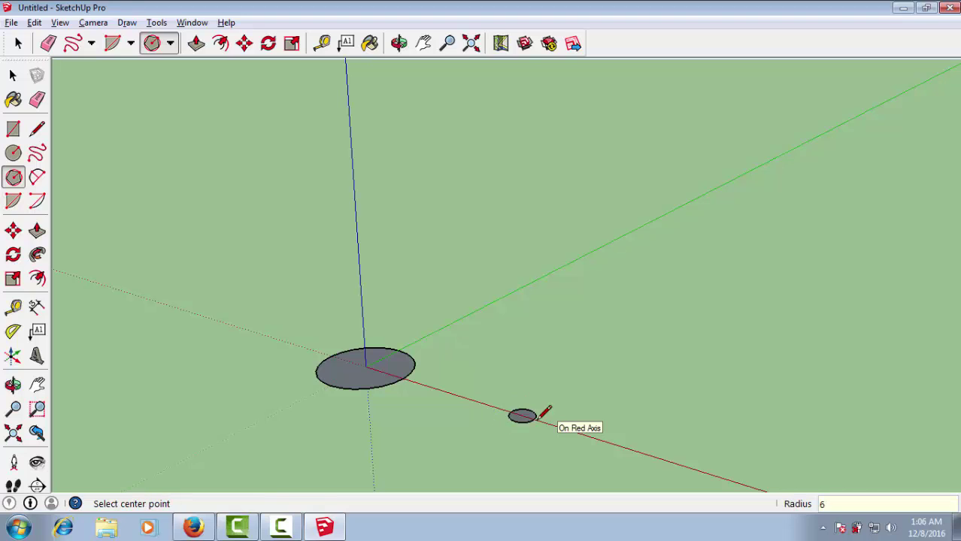
{"action": "key", "text": "ctrl+z"}
{"action": "left_click", "coordinate": [510, 412]}
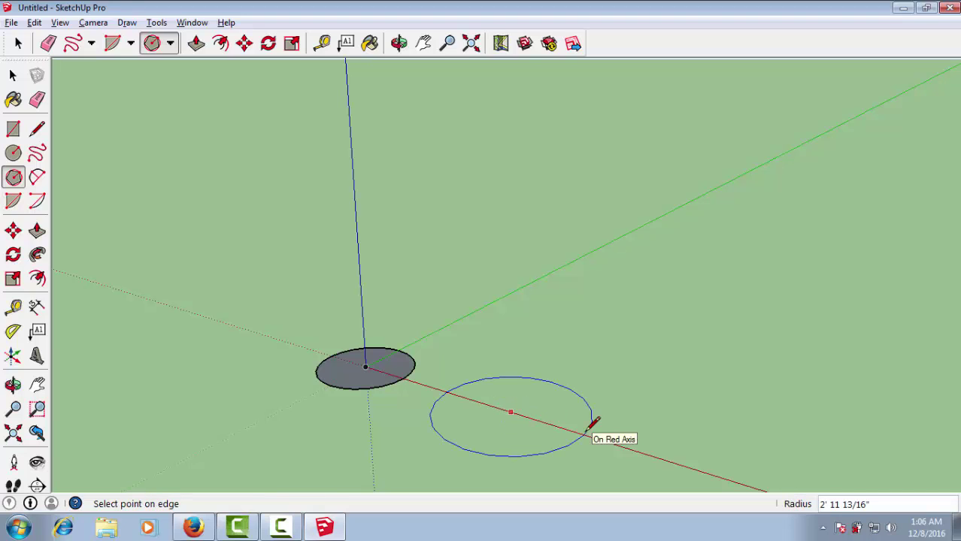
{"action": "type", "text": "6s"}
{"action": "key", "text": "Return"}
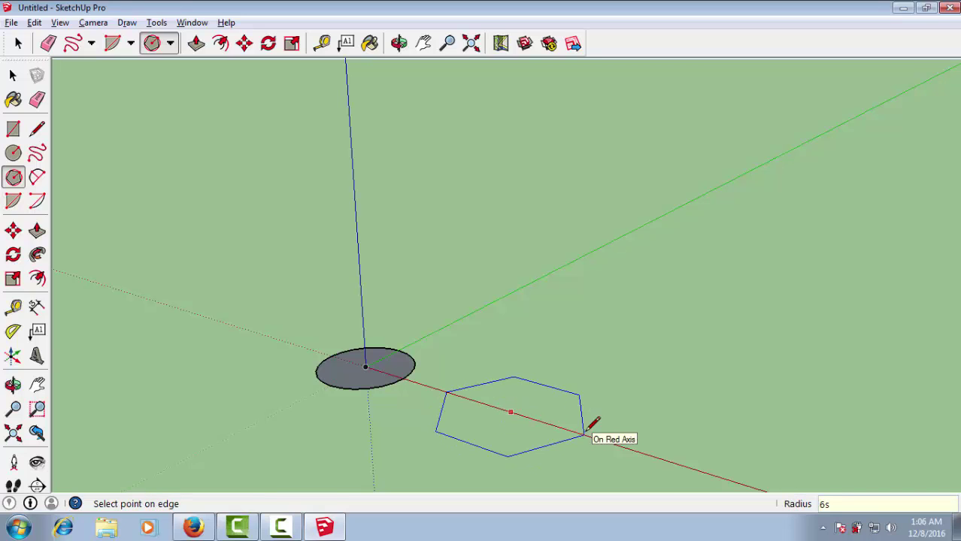
{"action": "left_click", "coordinate": [585, 433]}
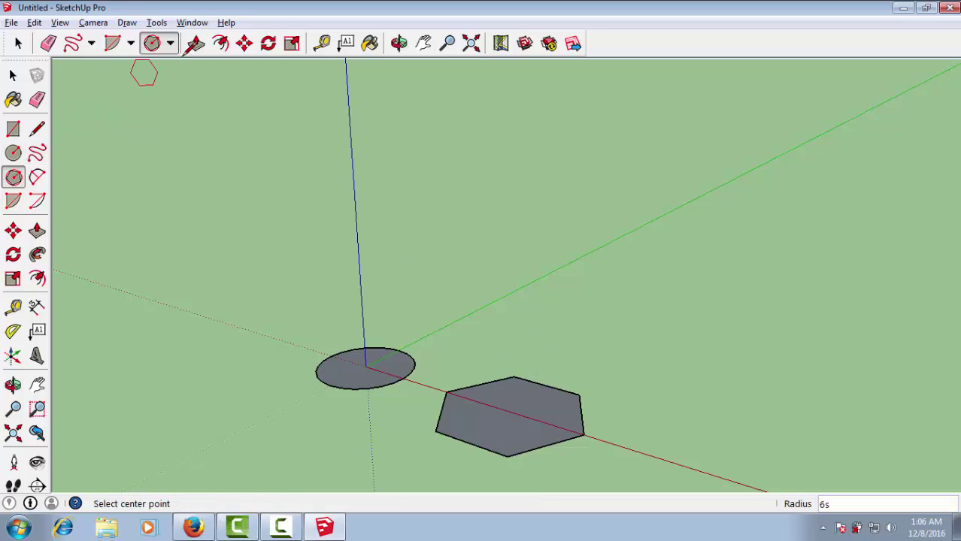
- Push/Pull the hexagon up into a prism and orbit around the model
{"action": "left_click", "coordinate": [194, 45]}
{"action": "left_click", "coordinate": [516, 420]}
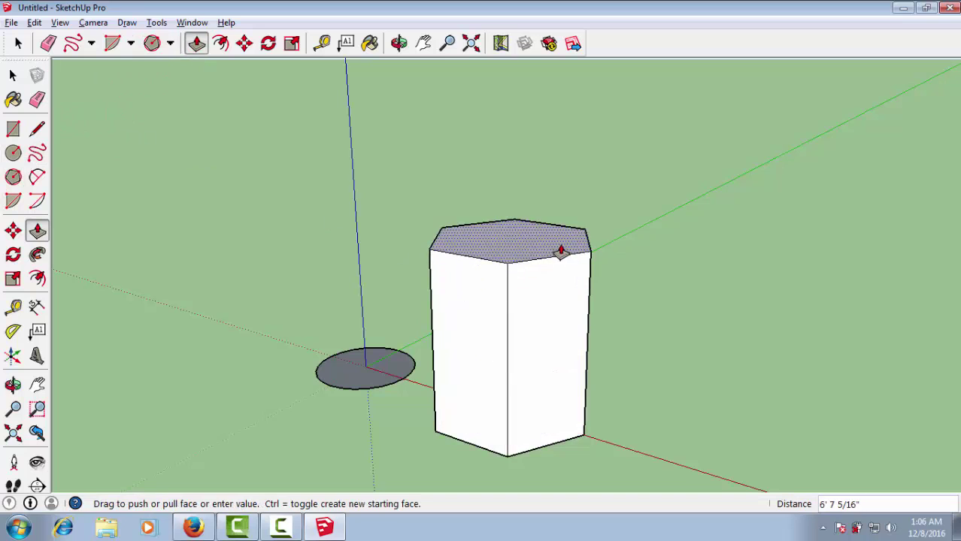
{"action": "left_click", "coordinate": [560, 252]}
{"action": "middle_click_drag", "start_coordinate": [461, 446], "coordinate": [381, 386]}
{"action": "left_click", "coordinate": [375, 380]}
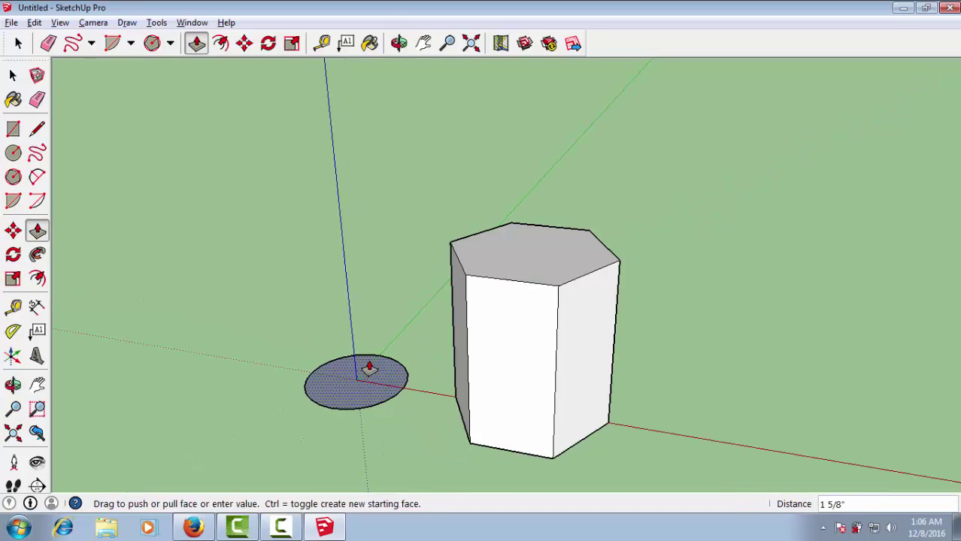
{"action": "left_click", "coordinate": [369, 368]}
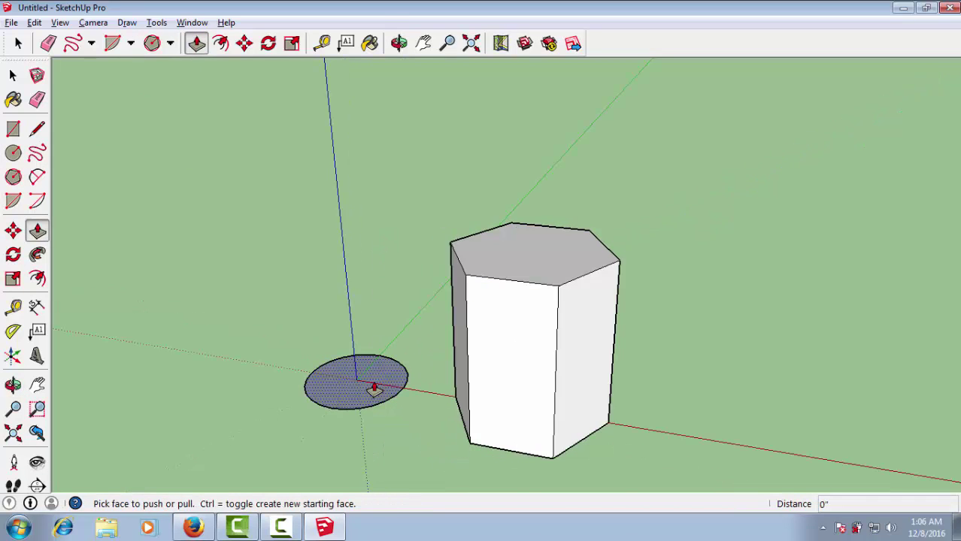
- Undo the prism and hexagon, restore the 20-sided shape, and select both round shapes
{"action": "key", "text": "ctrl+z"}
{"action": "key", "text": "ctrl+z"}
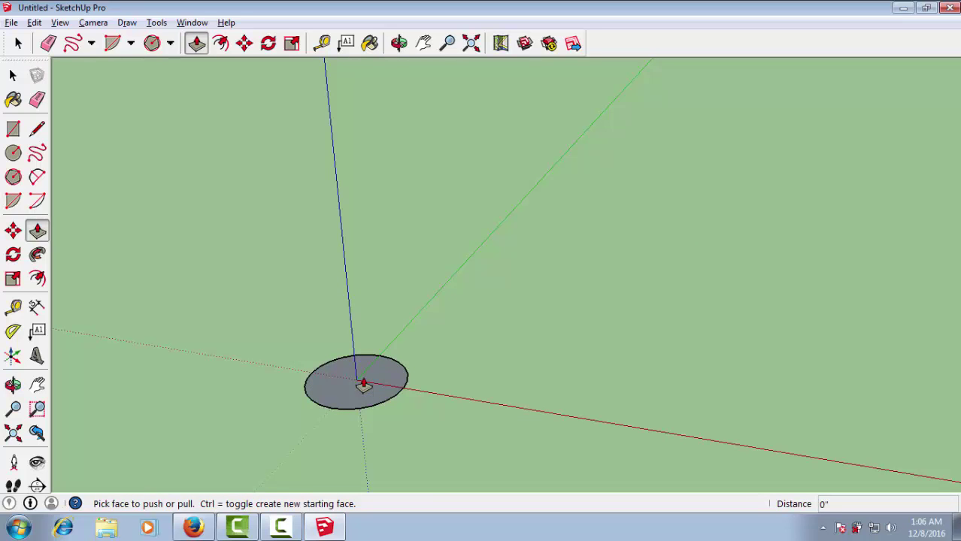
{"action": "key", "text": "ctrl+z"}
{"action": "key", "text": "space"}
{"action": "left_click_drag", "start_coordinate": [218, 278], "coordinate": [612, 451]}
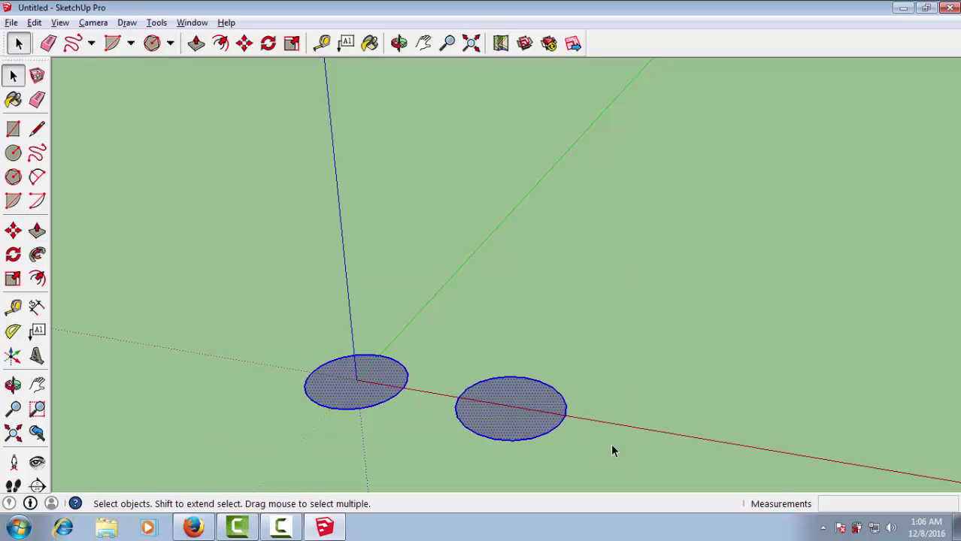
- Delete both shapes and draw a filled 10-sided polygon centred on the origin
{"action": "key", "text": "Delete"}
{"action": "left_click", "coordinate": [13, 153]}
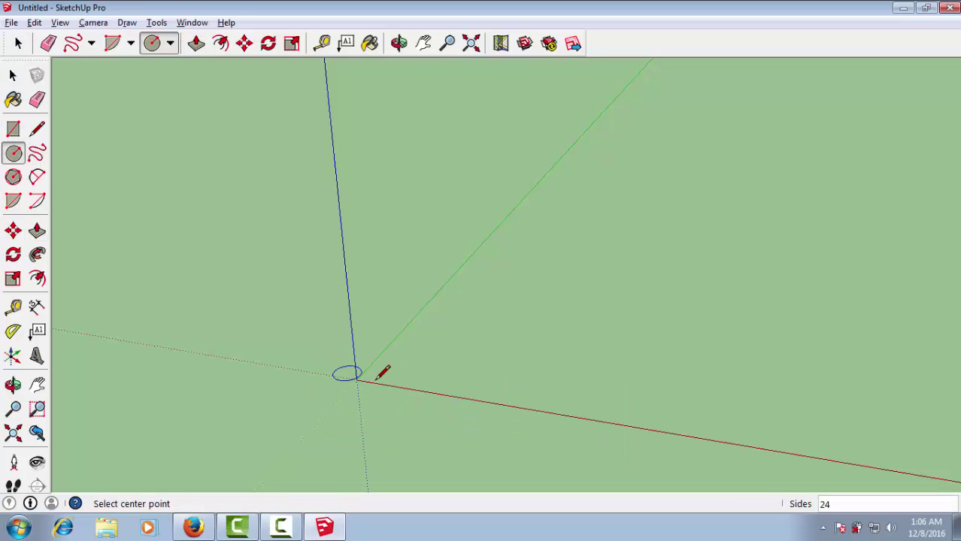
{"action": "left_click", "coordinate": [356, 380]}
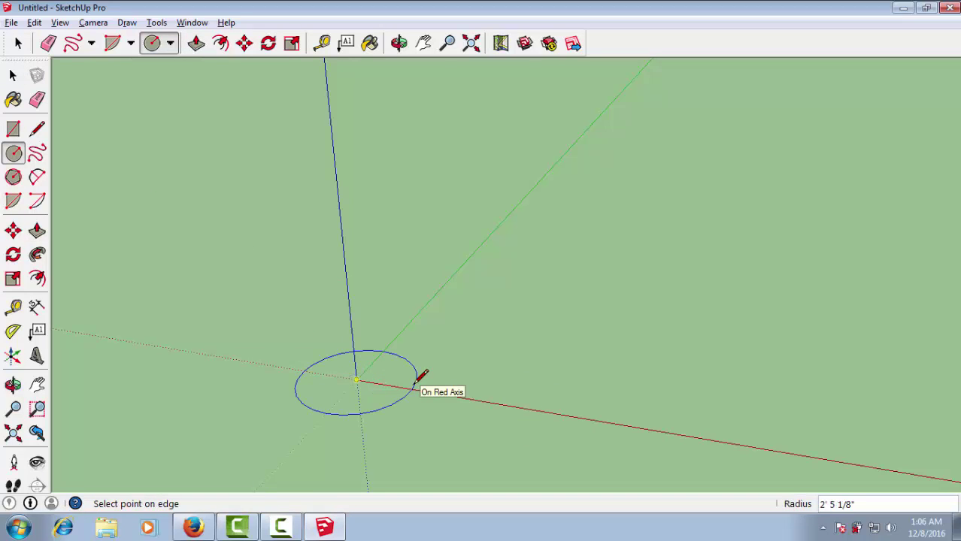
{"action": "type", "text": "5s"}
{"action": "key", "text": "Return"}
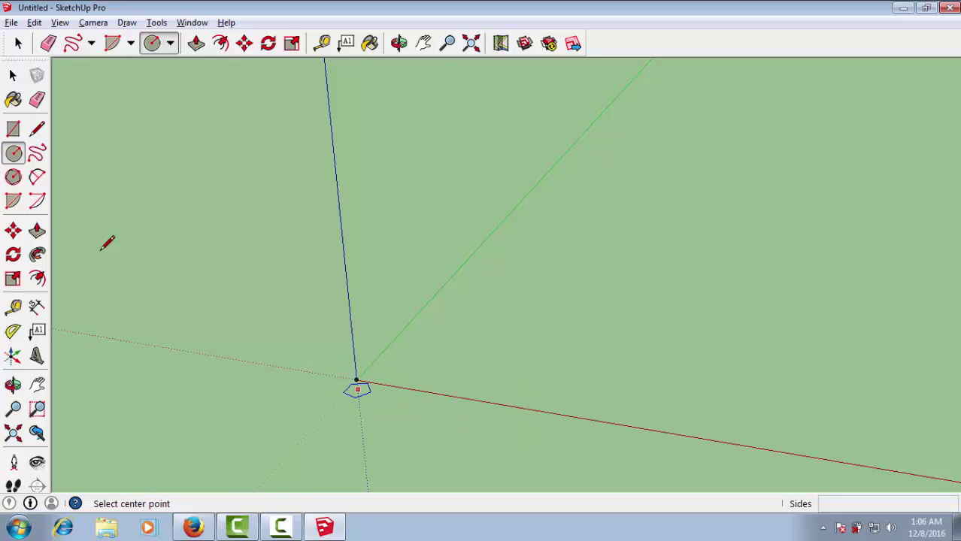
{"action": "left_click", "coordinate": [358, 379]}
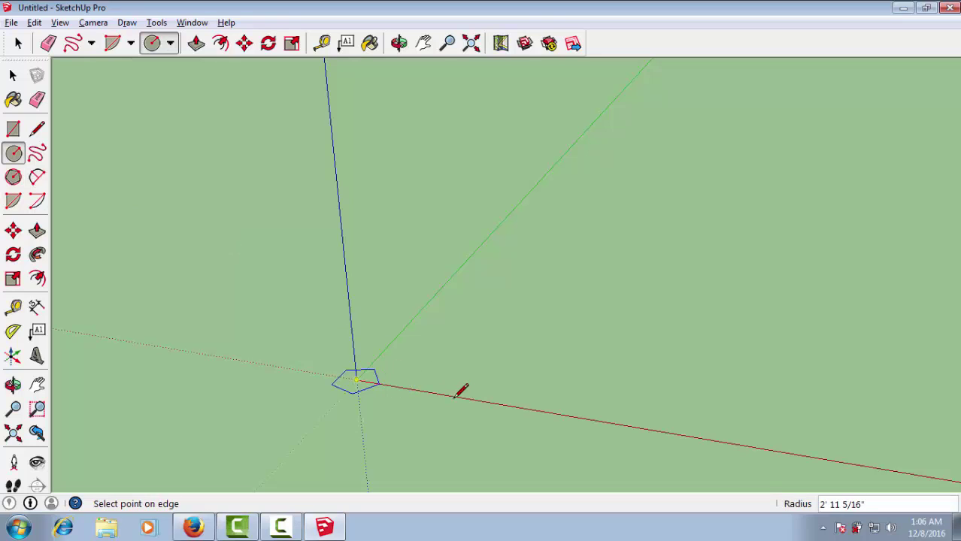
{"action": "type", "text": "10s"}
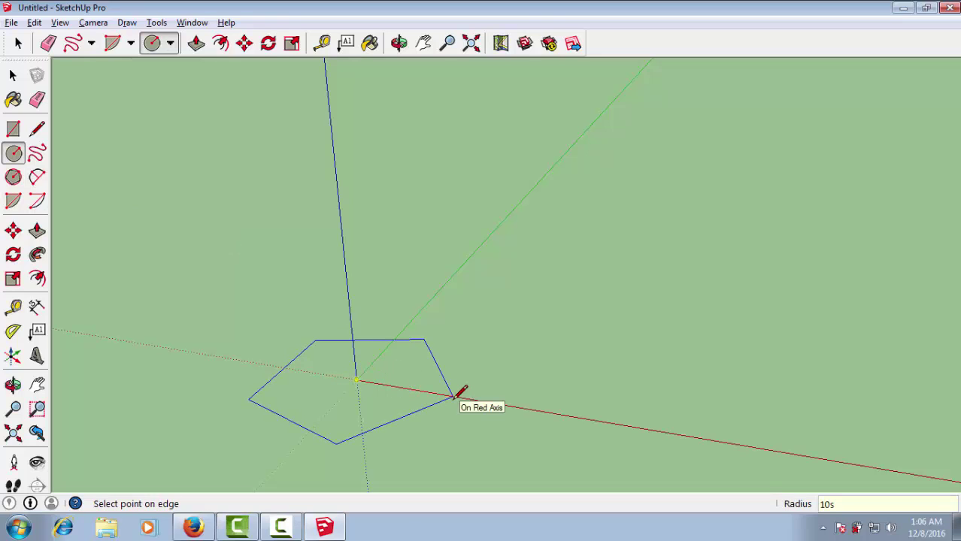
{"action": "key", "text": "Return"}
{"action": "left_click", "coordinate": [455, 393]}
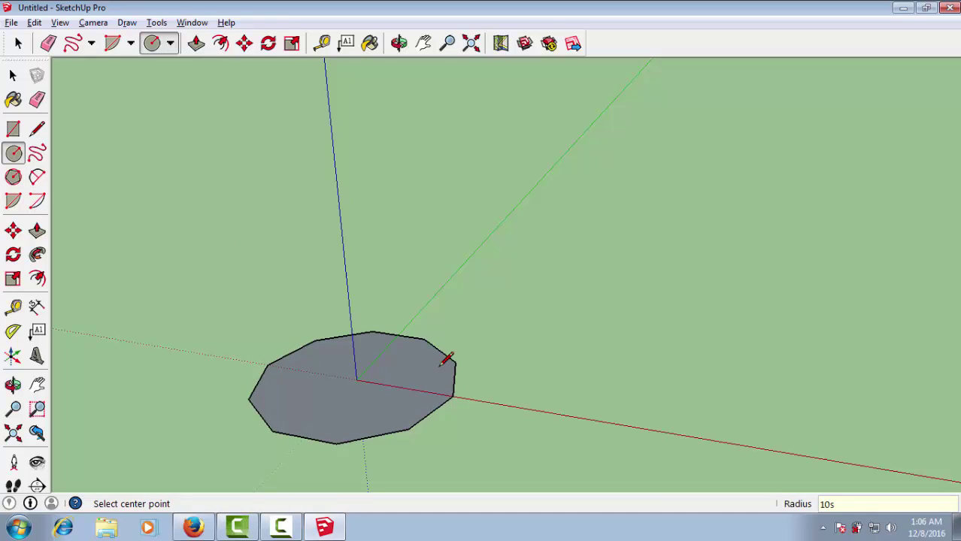
- Draw a second filled 10-sided polygon further along the red axis
{"action": "left_click", "coordinate": [13, 176]}
{"action": "left_click", "coordinate": [594, 420]}
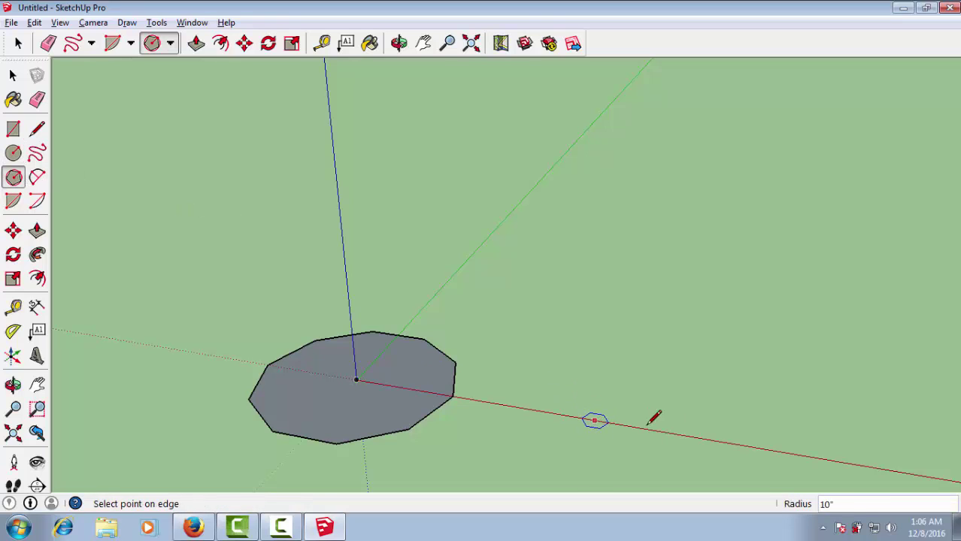
{"action": "type", "text": "1"}
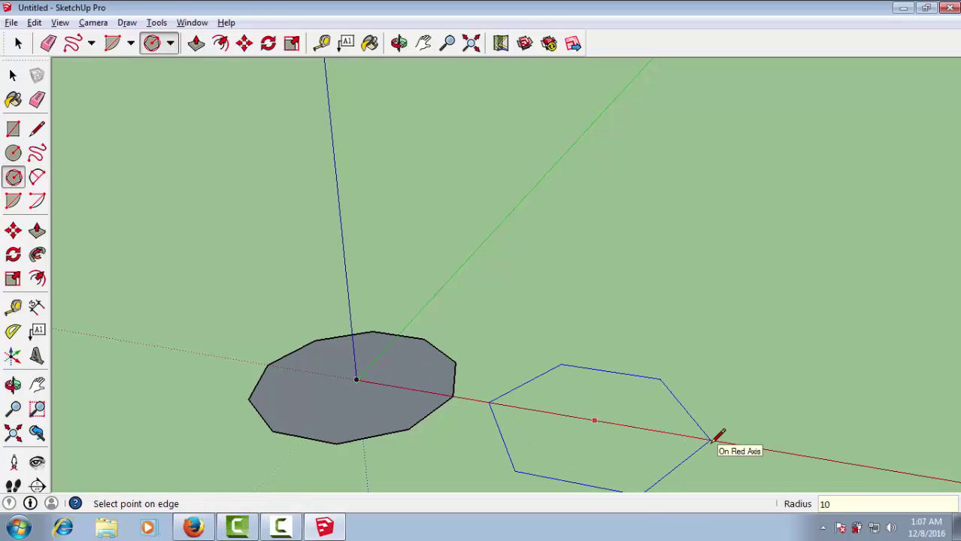
{"action": "type", "text": "s"}
{"action": "key", "text": "Return"}
{"action": "left_click", "coordinate": [712, 441]}
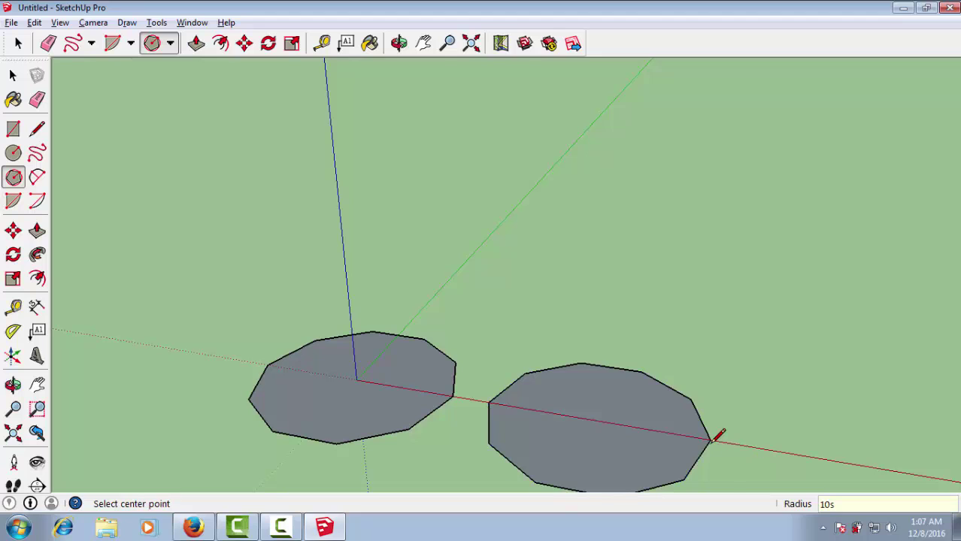
- Push/Pull both ten-sided faces up into prisms of equal height
{"action": "left_click", "coordinate": [196, 43]}
{"action": "left_click_drag", "start_coordinate": [359, 381], "coordinate": [332, 226]}
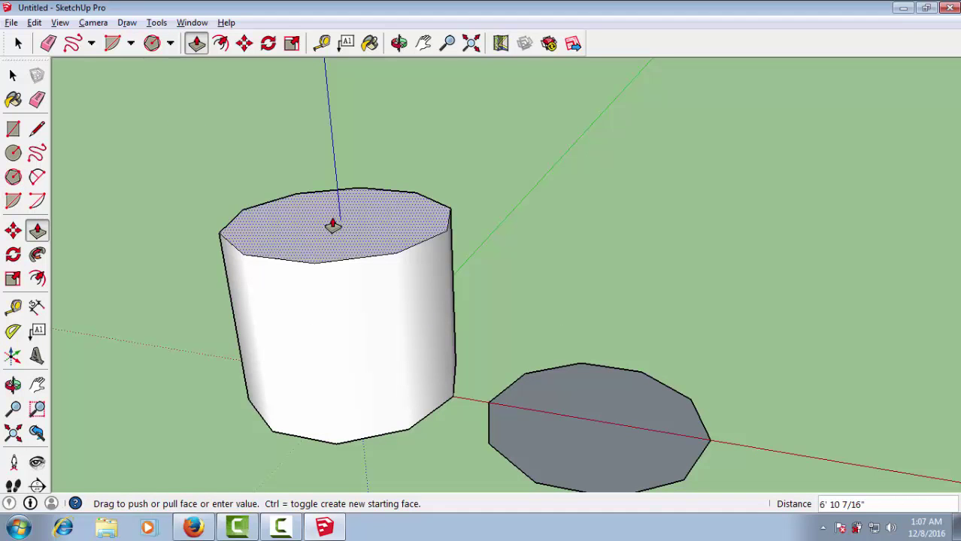
{"action": "left_click_drag", "start_coordinate": [639, 438], "coordinate": [396, 226]}
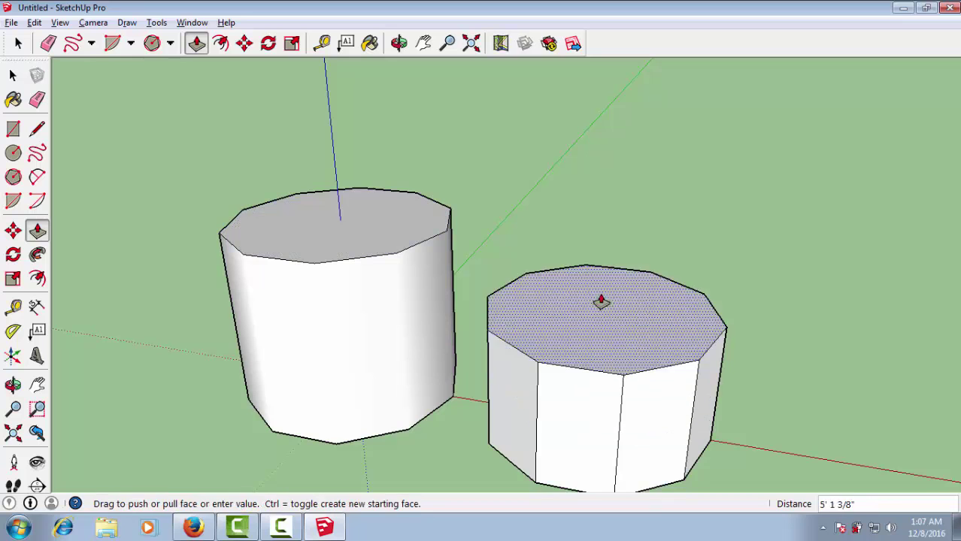
{"action": "left_click", "coordinate": [396, 226]}
- Orbit and zoom to inspect both prisms from several angles
{"action": "middle_click_drag", "start_coordinate": [506, 343], "coordinate": [615, 322]}
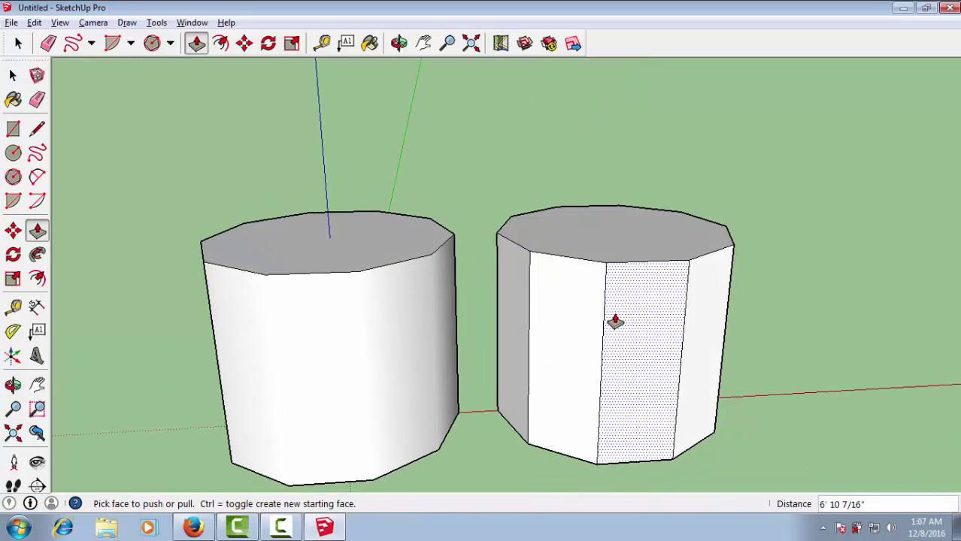
{"action": "scroll", "coordinate": [615, 322], "scroll_direction": "down", "scroll_amount": 3}
{"action": "mouse_move", "coordinate": [729, 354]}
{"action": "middle_mouse_down"}
{"action": "mouse_move", "coordinate": [498, 354]}
{"action": "mouse_move", "coordinate": [575, 386]}
{"action": "middle_mouse_up"}
{"action": "scroll", "coordinate": [500, 354], "scroll_direction": "down", "scroll_amount": 2}
{"action": "scroll", "coordinate": [555, 377], "scroll_direction": "up", "scroll_amount": 2}
{"action": "scroll", "coordinate": [555, 377], "scroll_direction": "up", "scroll_amount": 2}
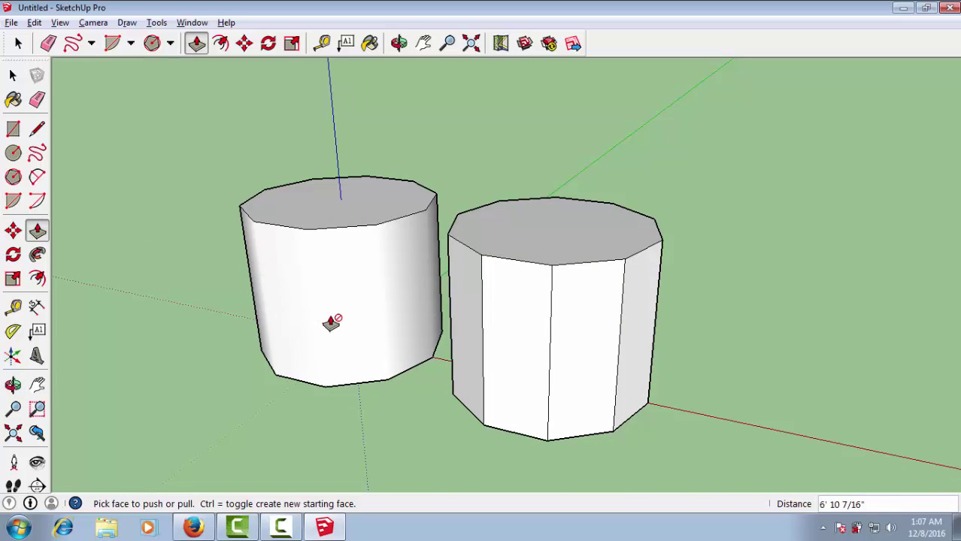
{"action": "mouse_move", "coordinate": [331, 324]}
{"action": "middle_mouse_down"}
{"action": "mouse_move", "coordinate": [429, 361]}
{"action": "mouse_move", "coordinate": [371, 365]}
{"action": "mouse_move", "coordinate": [512, 391]}
{"action": "mouse_move", "coordinate": [574, 335]}
{"action": "middle_mouse_up"}
{"action": "scroll", "coordinate": [373, 361], "scroll_direction": "up", "scroll_amount": 2}
- Pull a side face of the right prism outward, then undo the extra side extrusions
{"action": "left_click_drag", "start_coordinate": [574, 335], "coordinate": [542, 361]}
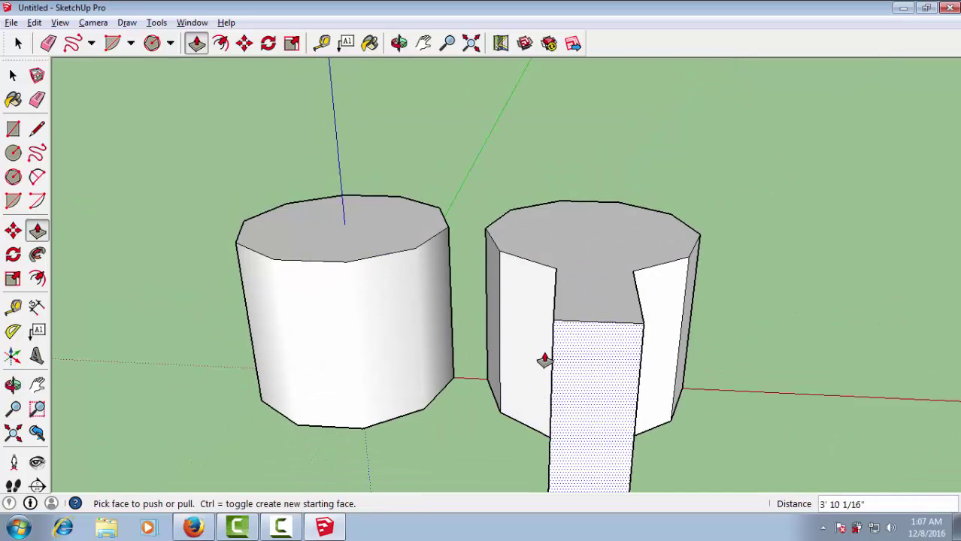
{"action": "mouse_move", "coordinate": [543, 361]}
{"action": "middle_mouse_down"}
{"action": "mouse_move", "coordinate": [668, 415]}
{"action": "mouse_move", "coordinate": [476, 200]}
{"action": "mouse_move", "coordinate": [676, 259]}
{"action": "middle_mouse_up"}
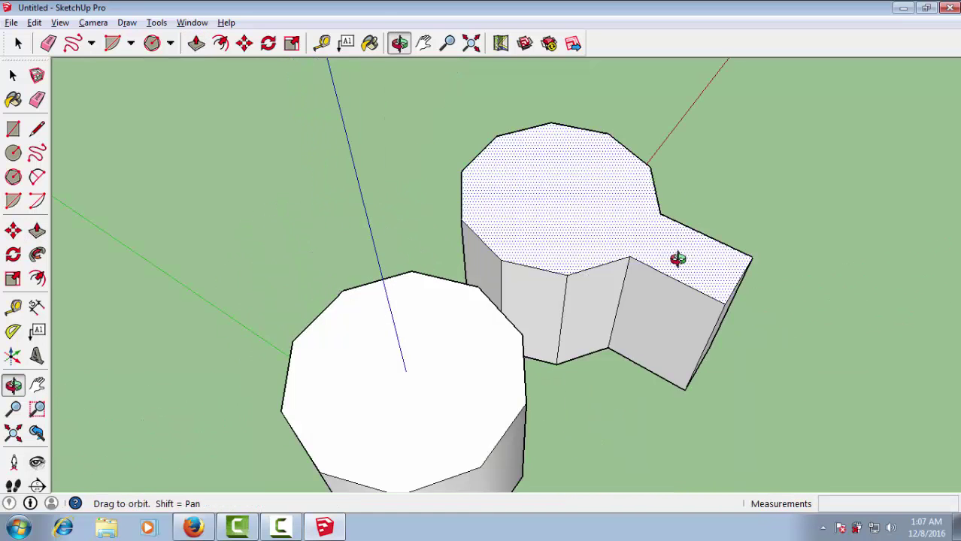
{"action": "key", "text": "p"}
{"action": "left_click", "coordinate": [472, 246]}
{"action": "left_click", "coordinate": [382, 258]}
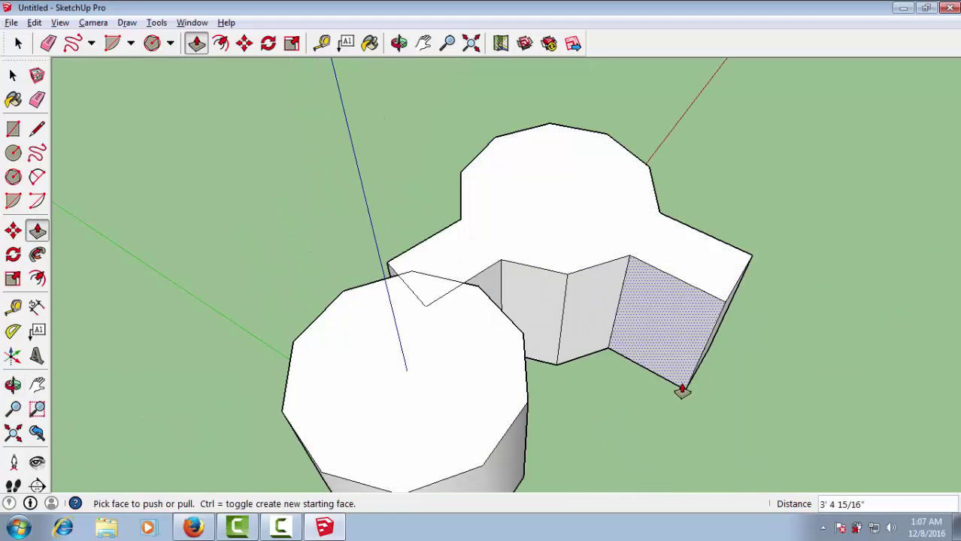
{"action": "mouse_move", "coordinate": [681, 389]}
{"action": "middle_mouse_down"}
{"action": "mouse_move", "coordinate": [386, 350]}
{"action": "mouse_move", "coordinate": [361, 356]}
{"action": "middle_mouse_up"}
{"action": "scroll", "coordinate": [362, 357], "scroll_direction": "down", "scroll_amount": 2}
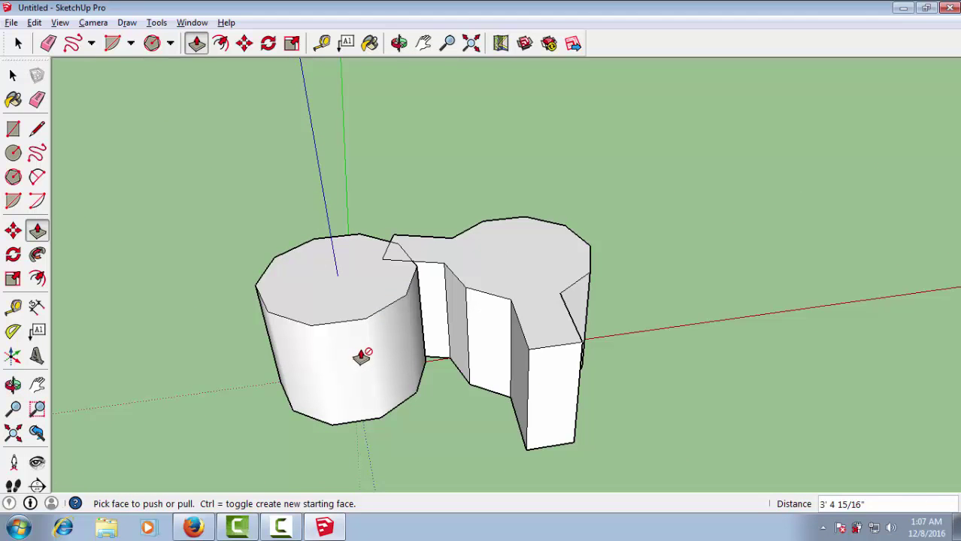
{"action": "key", "text": "ctrl+z"}
{"action": "key", "text": "ctrl+z"}
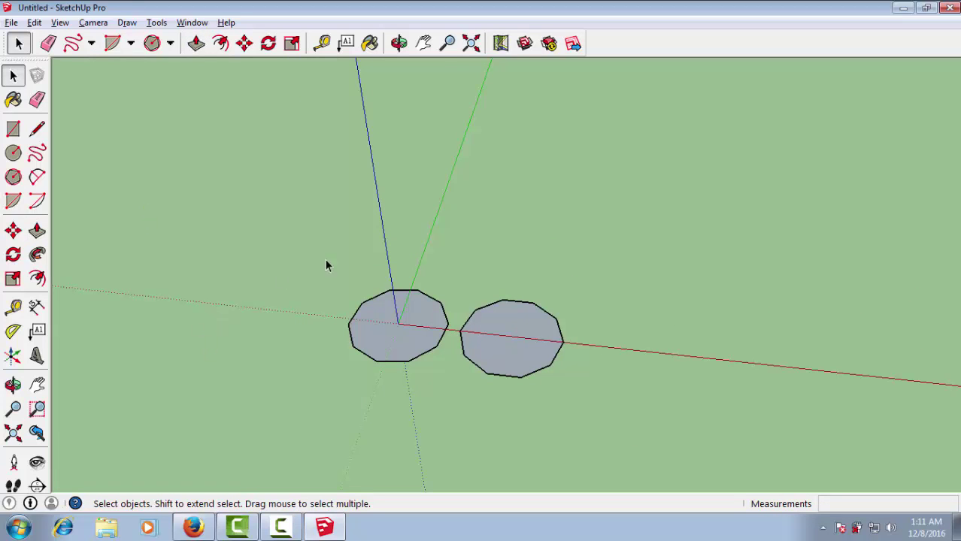
- Select the left ten-sided face with its edges and show Entity Info (11 entities, Layer0)
{"action": "double_click", "coordinate": [441, 314]}
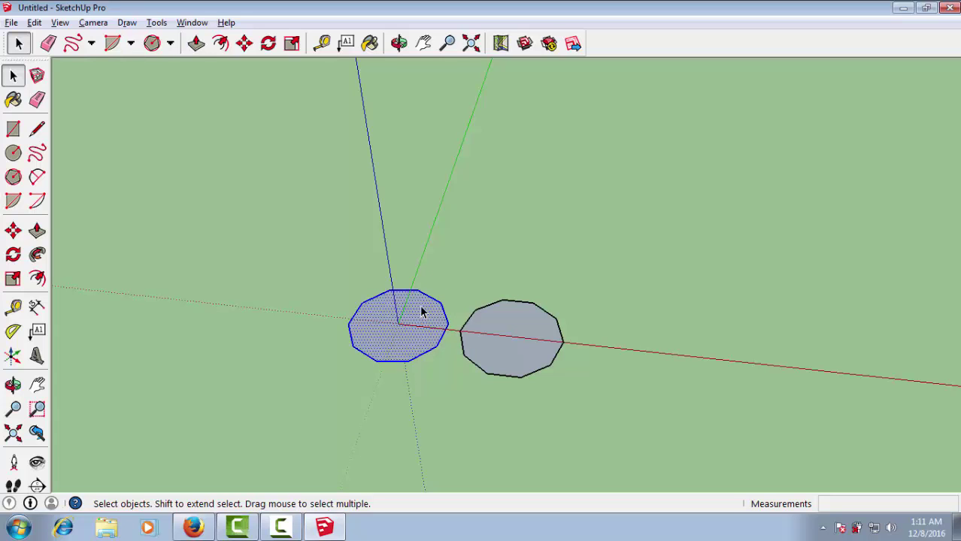
{"action": "right_click", "coordinate": [421, 312]}
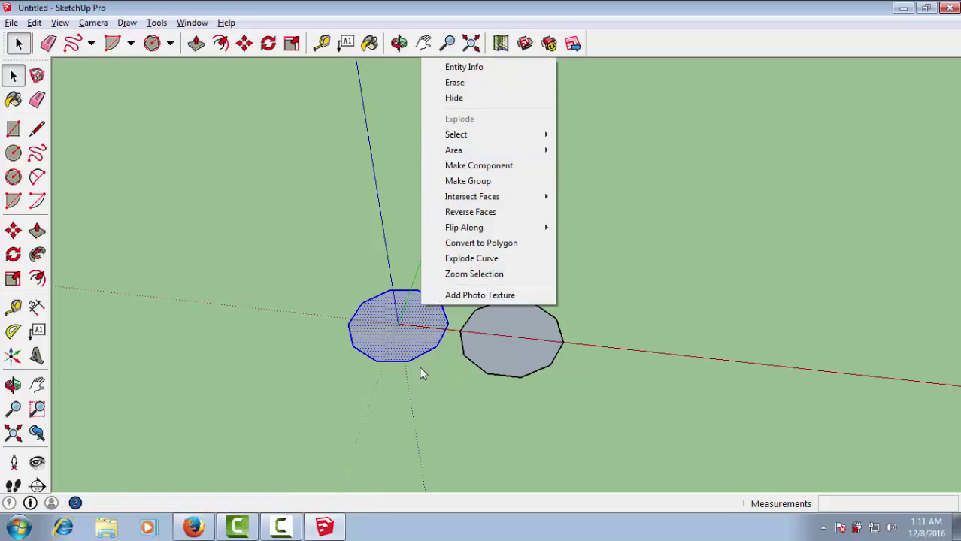
{"action": "mouse_move", "coordinate": [472, 196]}
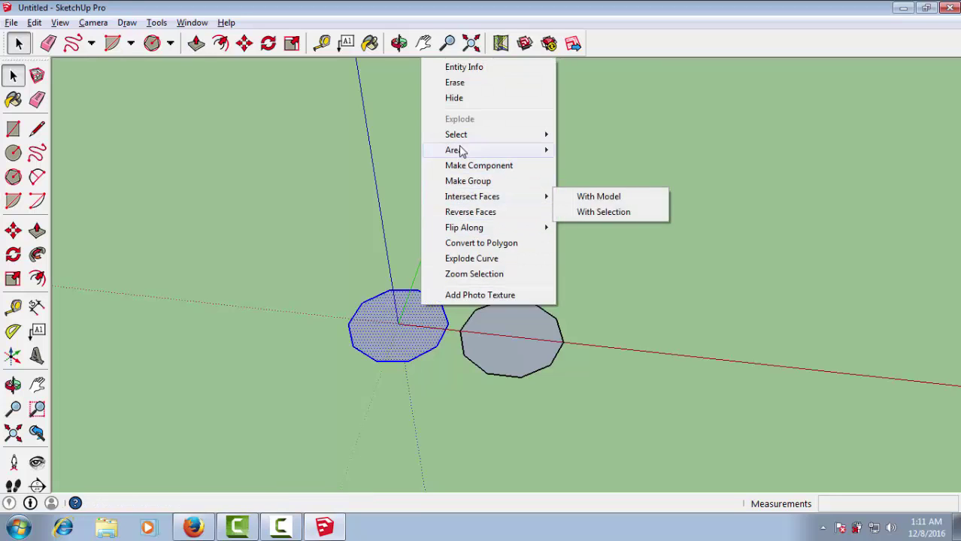
{"action": "left_click", "coordinate": [464, 67]}
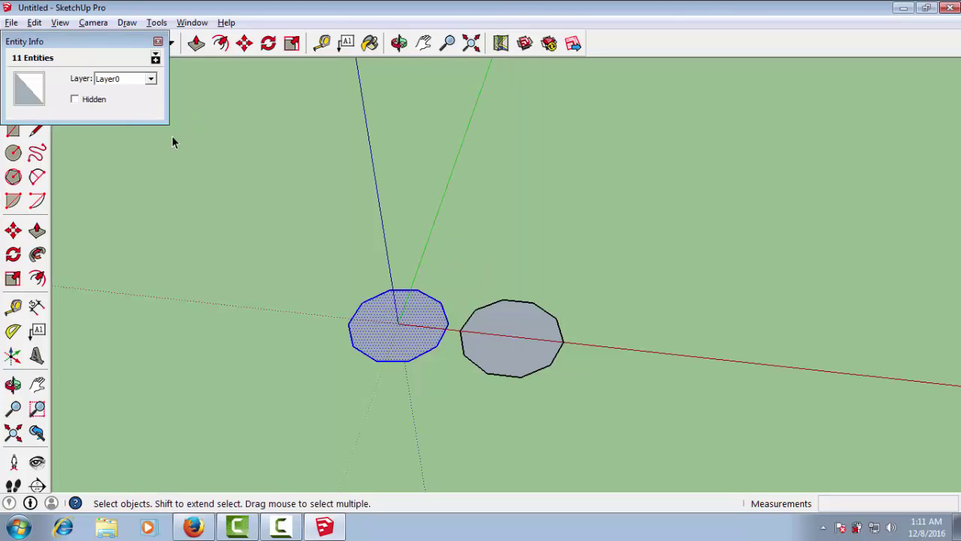
- Select the left circle, keep it on Layer0, and set its radius to 10"
{"action": "left_click", "coordinate": [286, 239]}
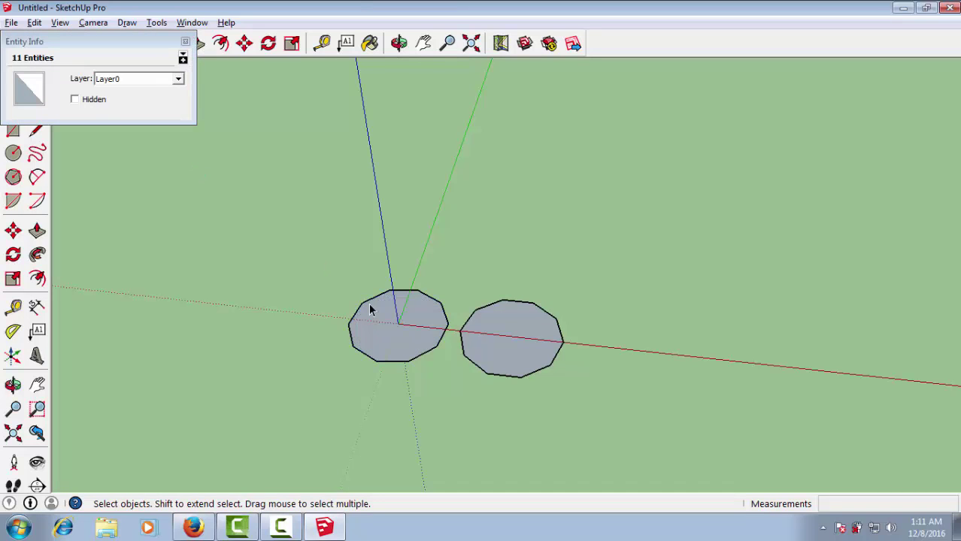
{"action": "left_click", "coordinate": [434, 304]}
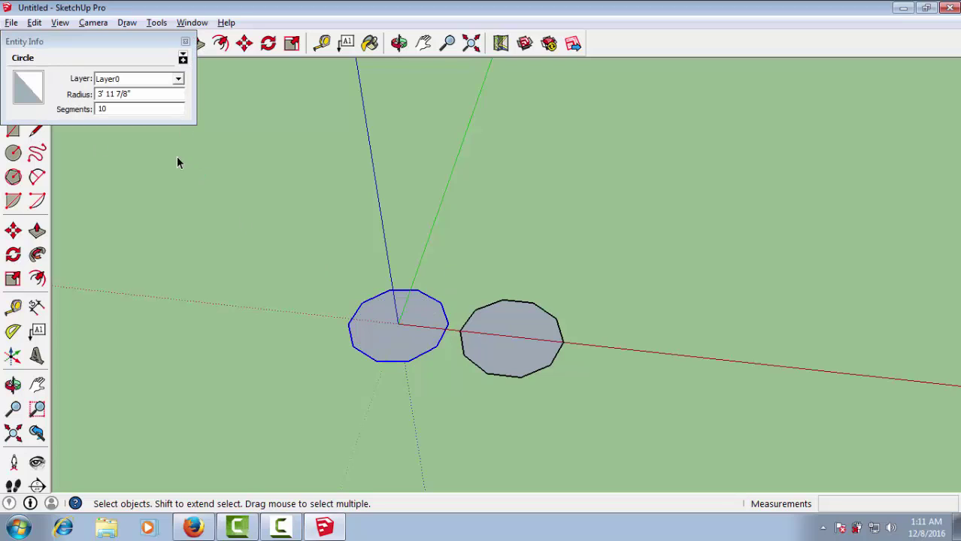
{"action": "left_click", "coordinate": [148, 80]}
{"action": "left_click", "coordinate": [150, 84]}
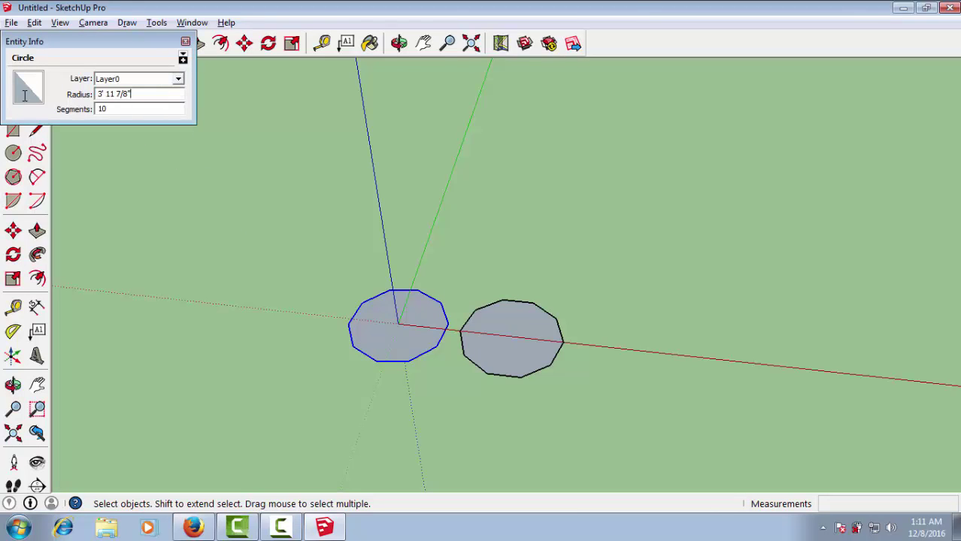
{"action": "left_click_drag", "start_coordinate": [158, 93], "coordinate": [24, 96]}
{"action": "type", "text": "10"}
{"action": "key", "text": "Return"}
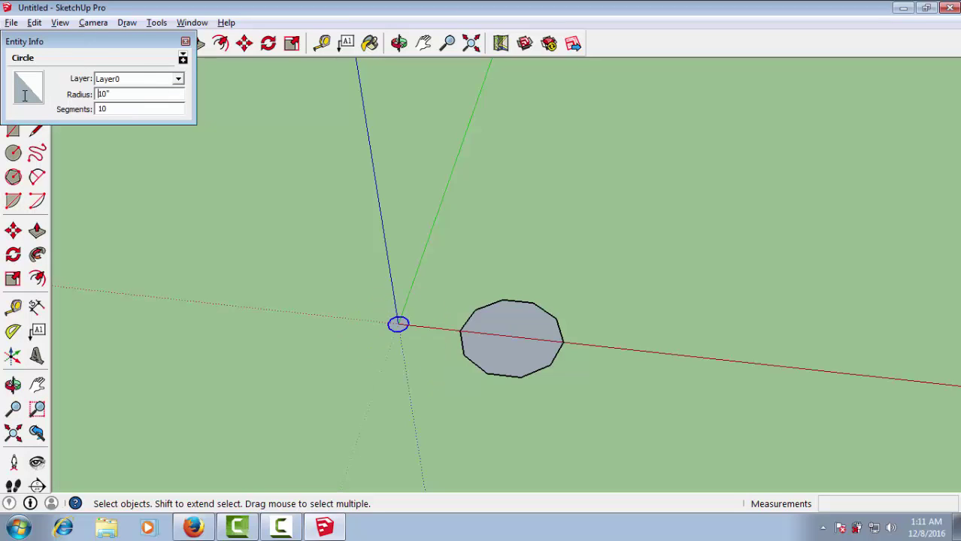
- Change the circle's radius in Entity Info to 3' 4"
{"action": "left_click", "coordinate": [41, 99]}
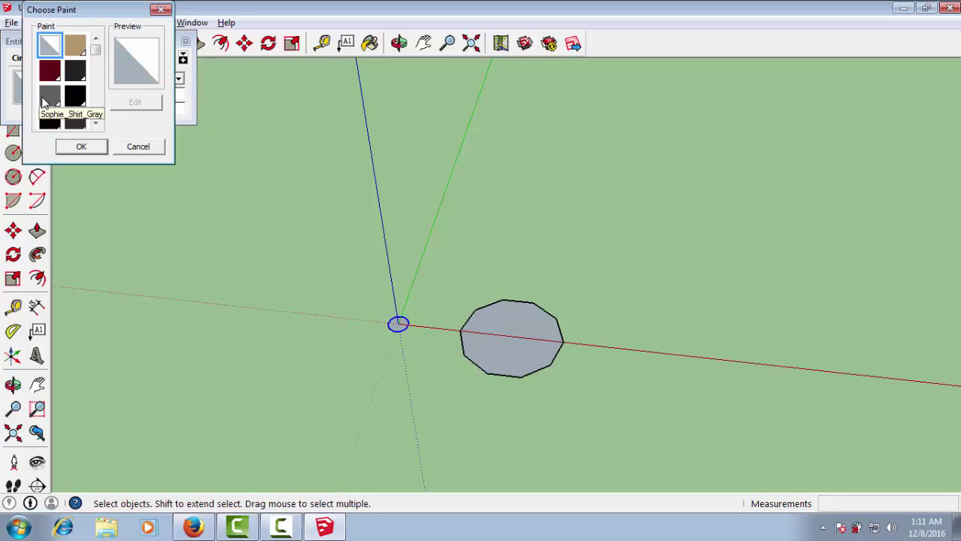
{"action": "left_click", "coordinate": [154, 149]}
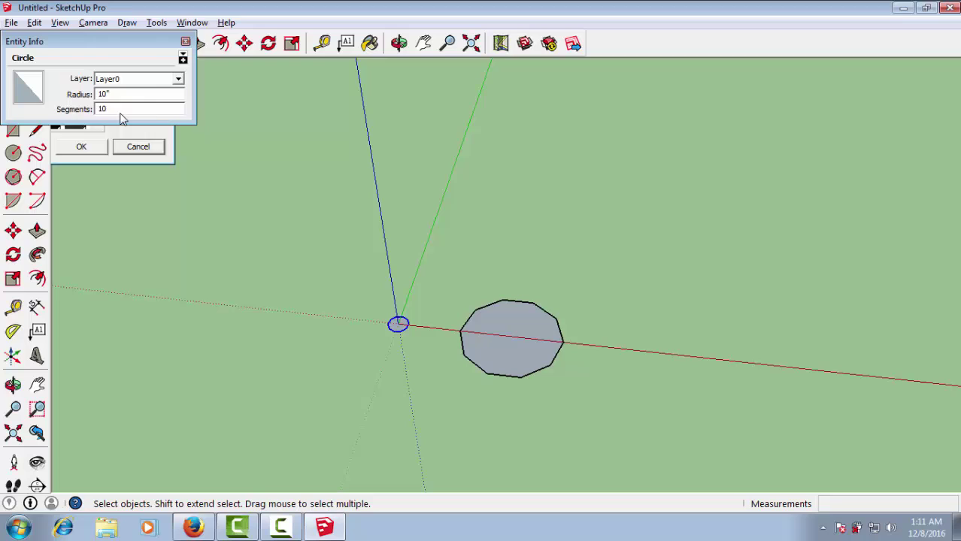
{"action": "double_click", "coordinate": [104, 94]}
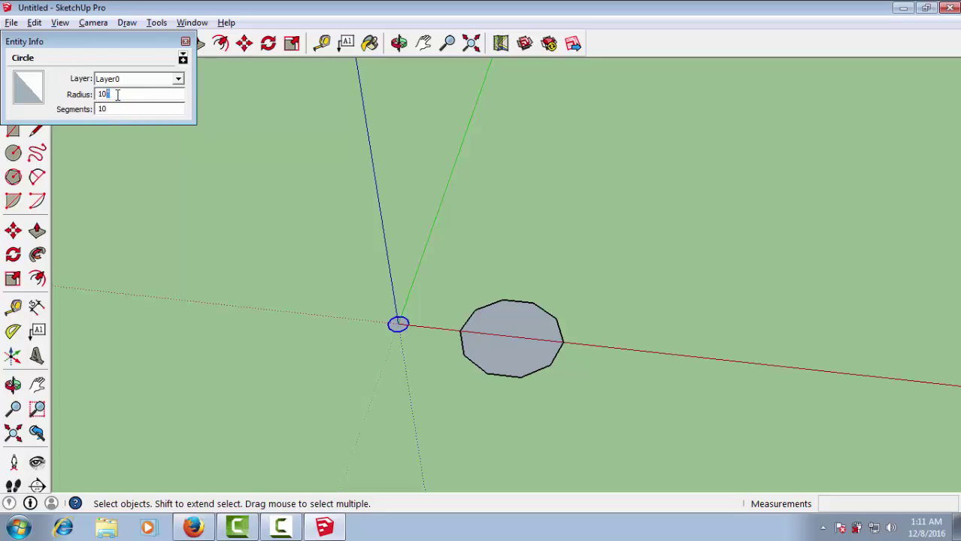
{"action": "key", "text": "Return"}
{"action": "type", "text": "4"}
{"action": "key", "text": "Return"}
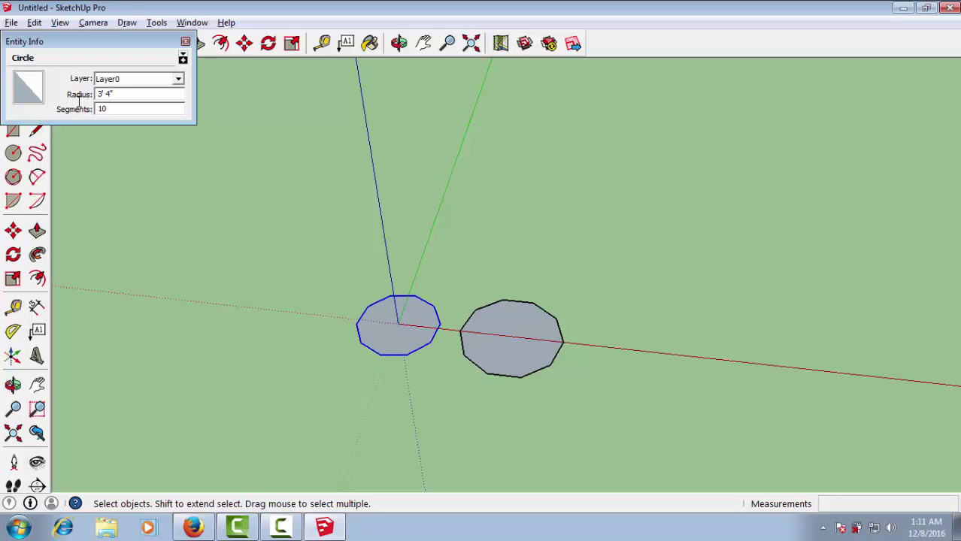
- Give the circle 5 segments so it becomes a pentagon, then narrow the Entity Info panel
{"action": "double_click", "coordinate": [116, 110]}
{"action": "type", "text": "5"}
{"action": "key", "text": "Return"}
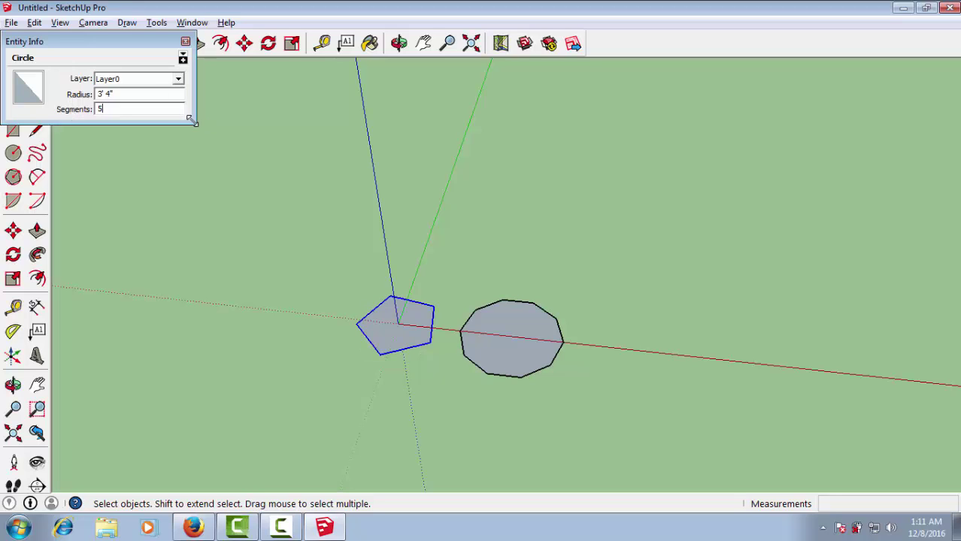
{"action": "left_click", "coordinate": [179, 145]}
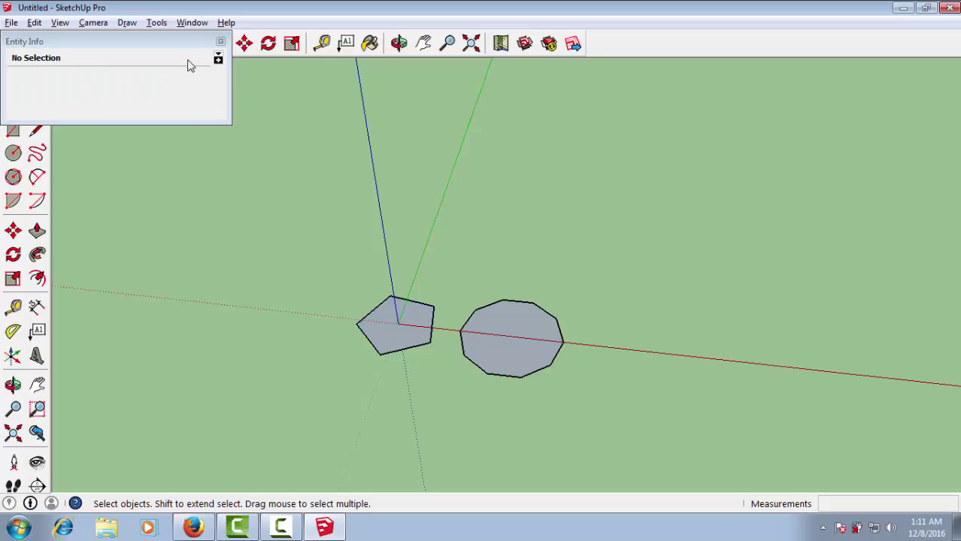
{"action": "left_click_drag", "start_coordinate": [230, 87], "coordinate": [149, 96]}
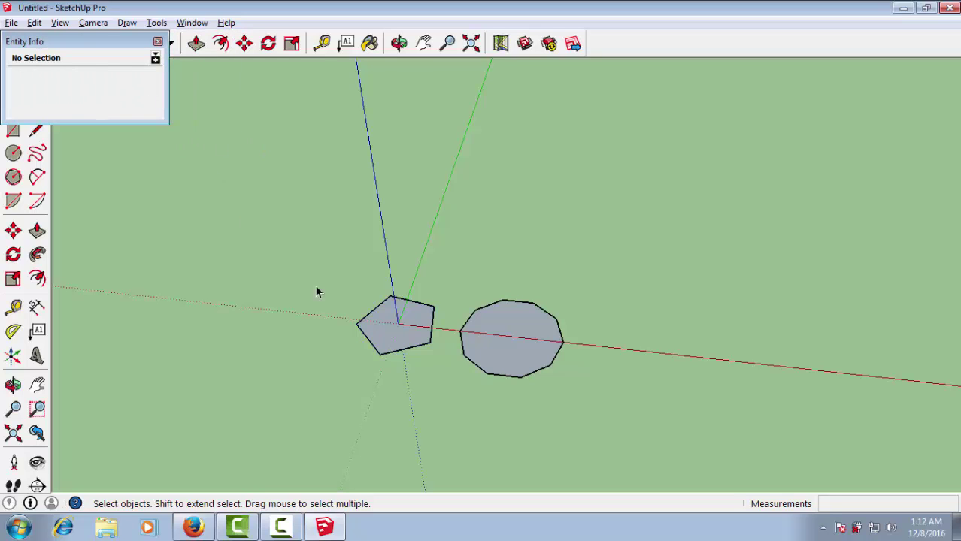
- Select the pentagon with its edges and apply the dark red material
{"action": "left_click_drag", "start_coordinate": [317, 247], "coordinate": [437, 358]}
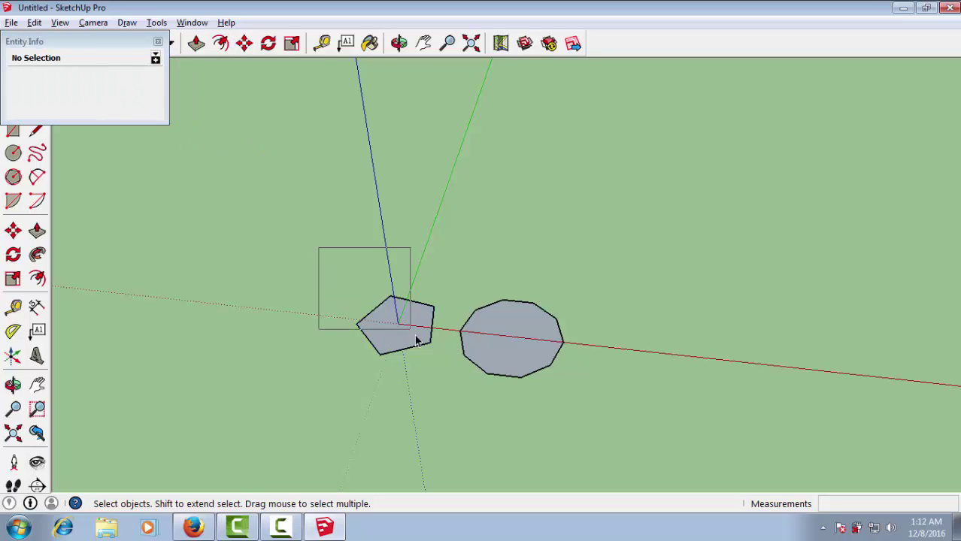
{"action": "left_click", "coordinate": [33, 89]}
{"action": "left_click", "coordinate": [35, 71]}
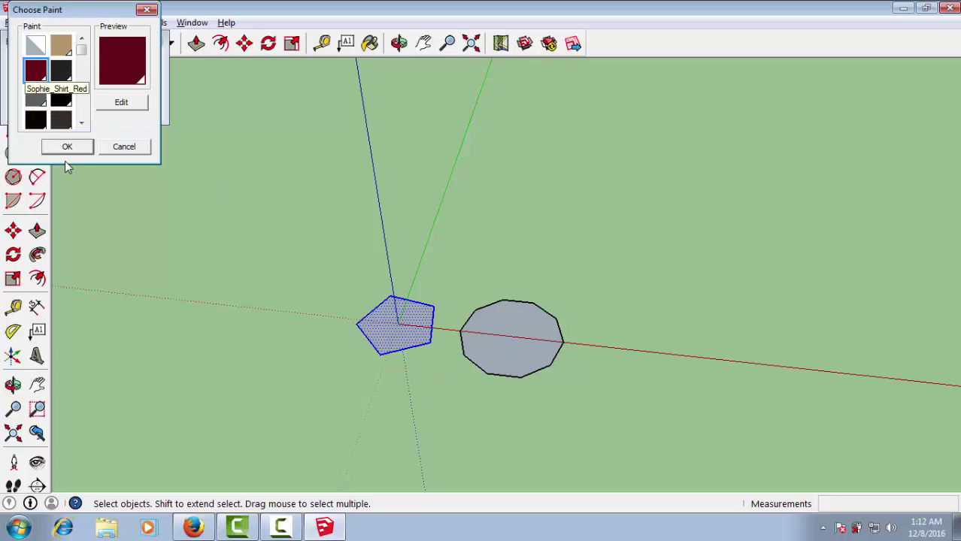
{"action": "left_click", "coordinate": [67, 147]}
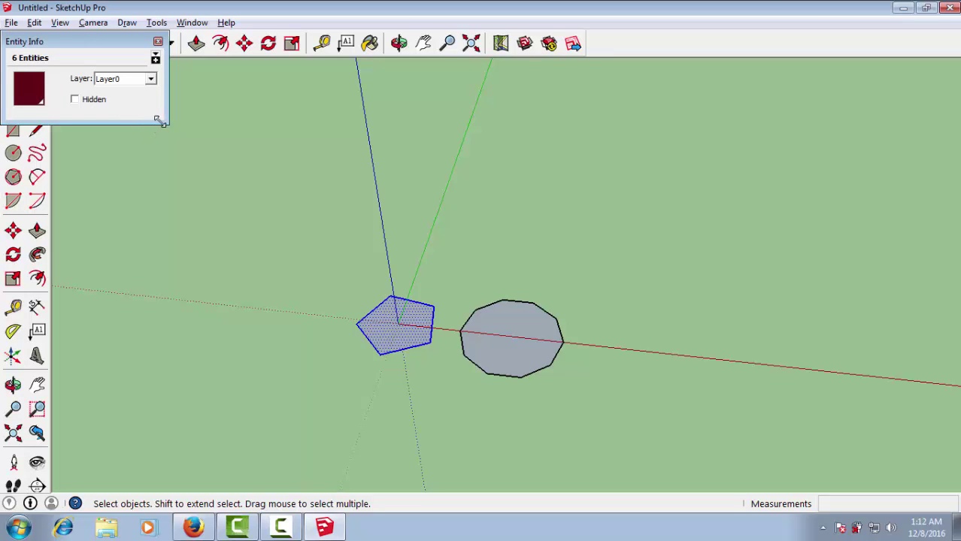
- Widen the Entity Info panel and expand it to show extra details for the selection
{"action": "left_click_drag", "start_coordinate": [167, 120], "coordinate": [224, 173]}
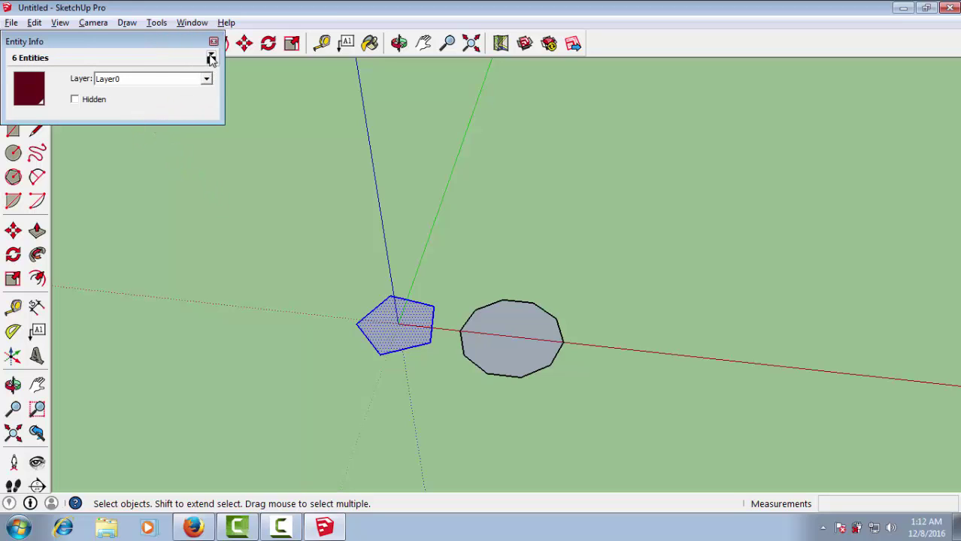
{"action": "left_click", "coordinate": [212, 59]}
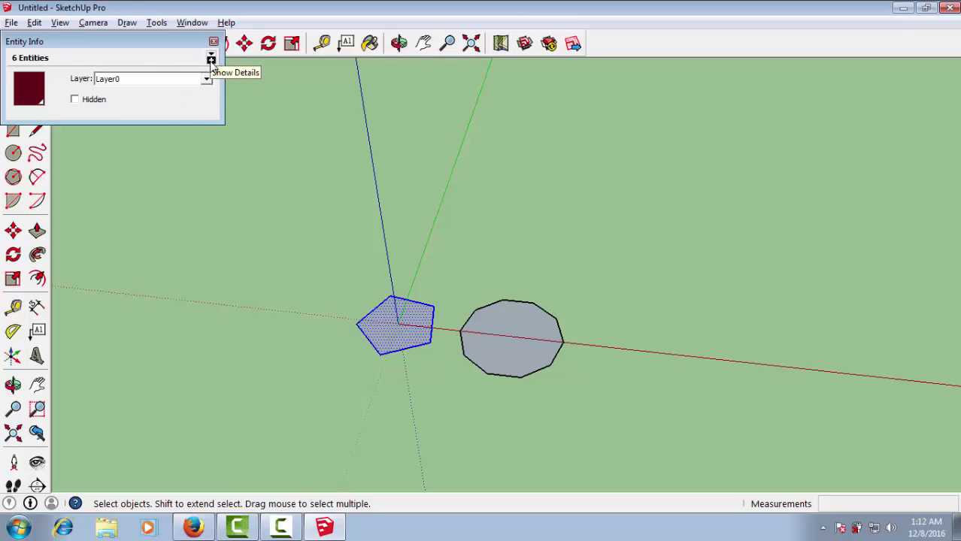
{"action": "left_click", "coordinate": [212, 60]}
{"action": "left_click", "coordinate": [211, 58]}
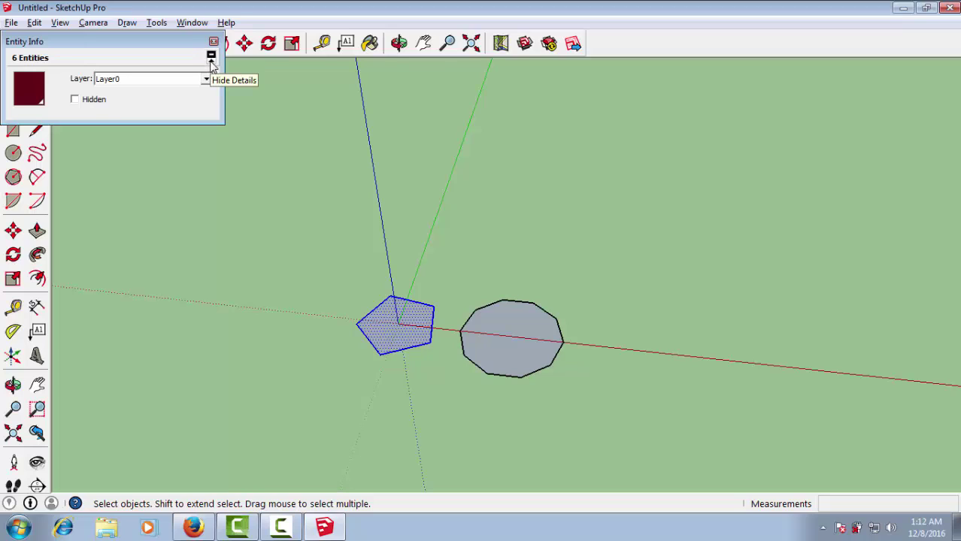